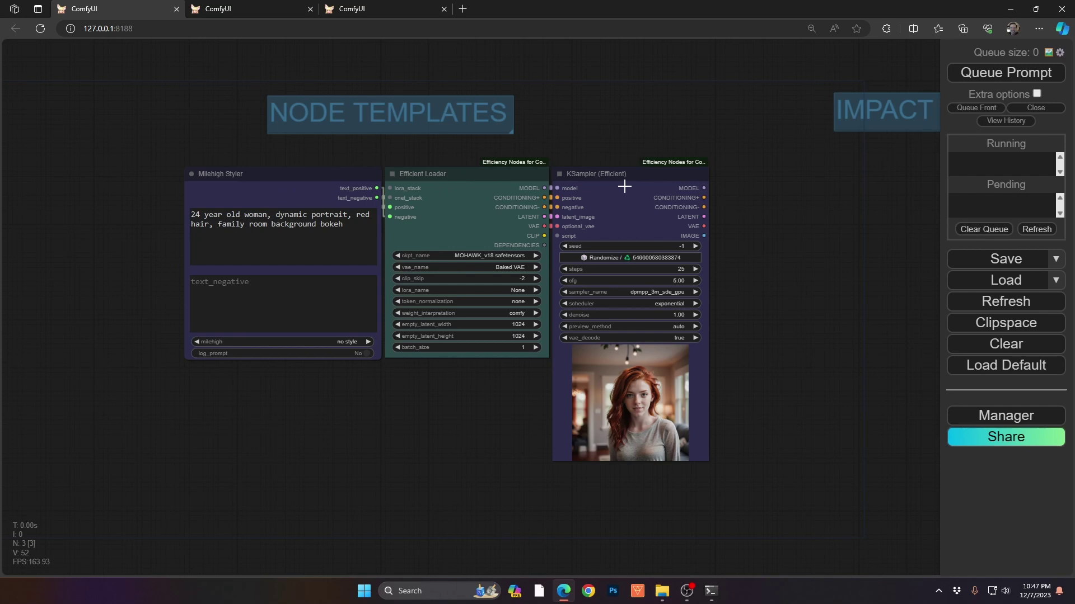
# Step: Shift the KSampler (Efficient) node right and nudge the Milehigh Styler node left
pyautogui.moveTo(615, 177)
pyautogui.mouseDown()
pyautogui.moveTo(719, 178)
pyautogui.moveTo(623, 176)
pyautogui.mouseUp()
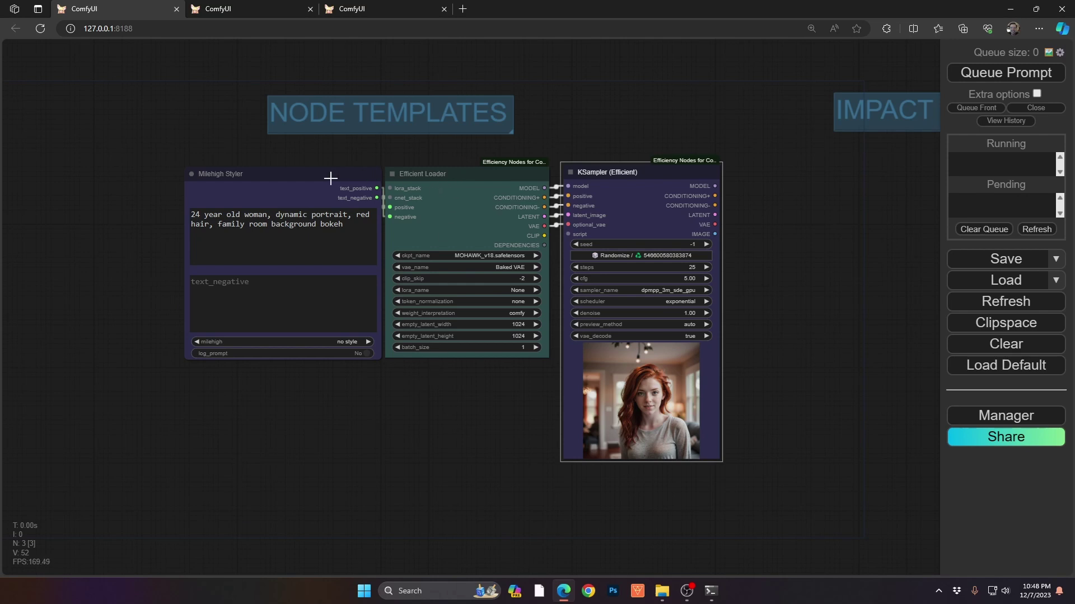
pyautogui.moveTo(329, 178); pyautogui.dragTo(318, 176)
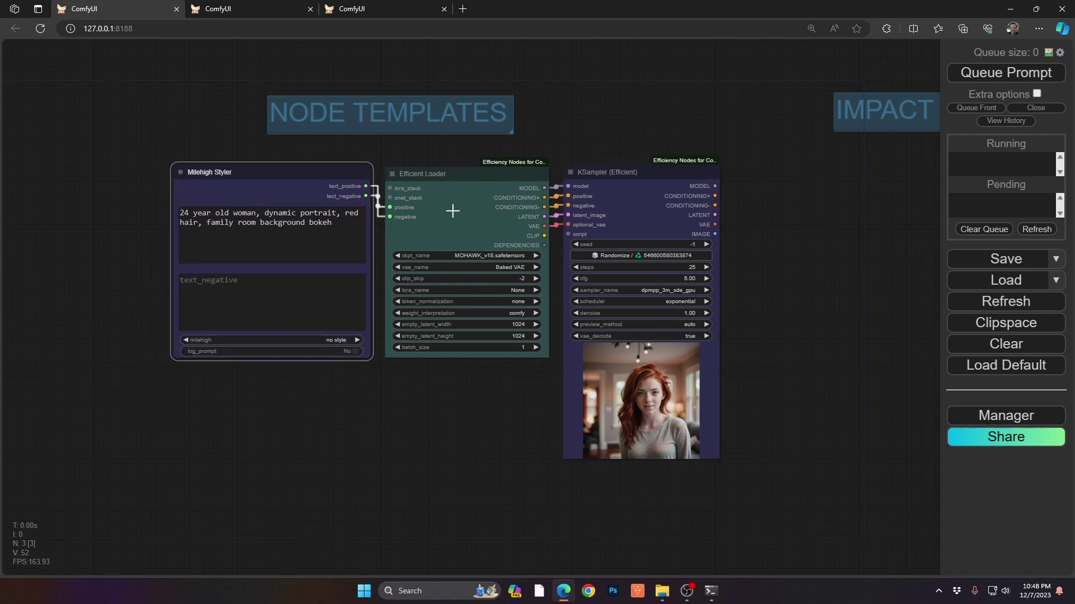
# Step: Insert the IP Adapter node template into an empty area of the canvas
pyautogui.rightClick(372, 392)
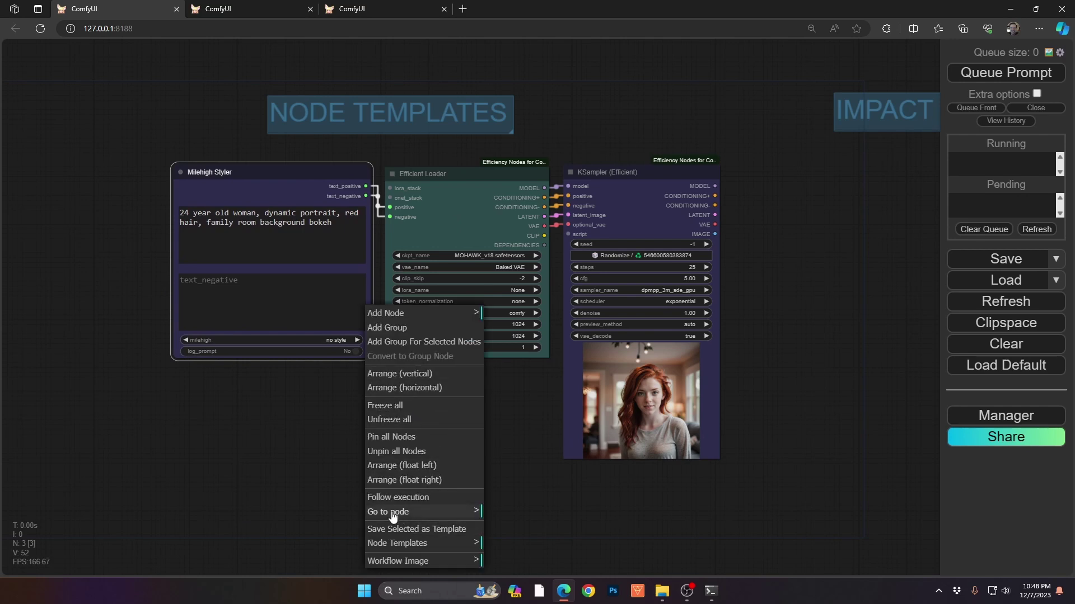
pyautogui.click(403, 547)
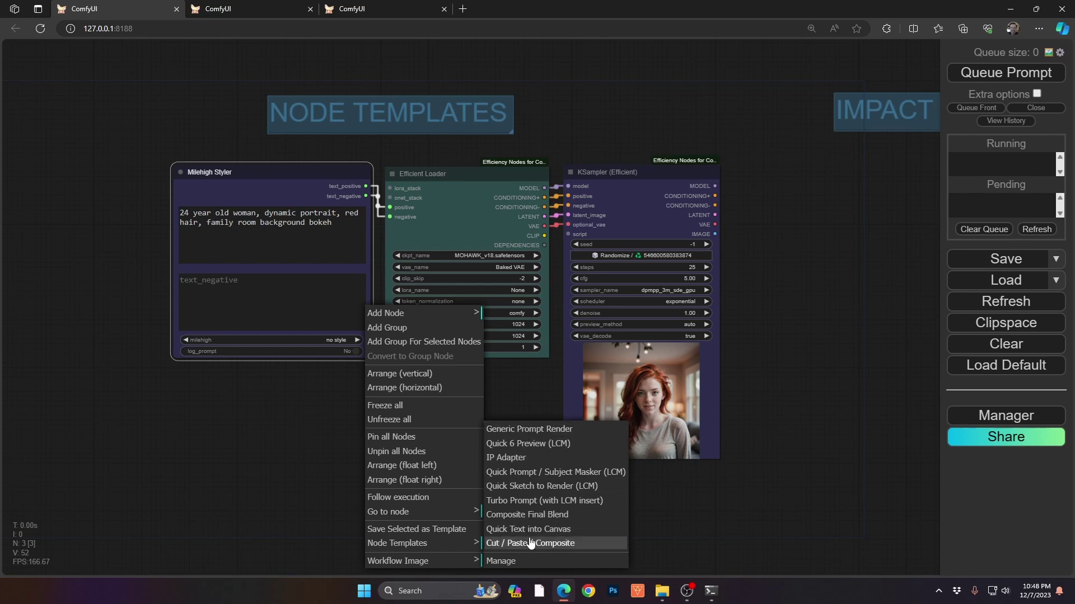
pyautogui.click(293, 432)
pyautogui.moveTo(338, 475); pyautogui.dragTo(351, 260)
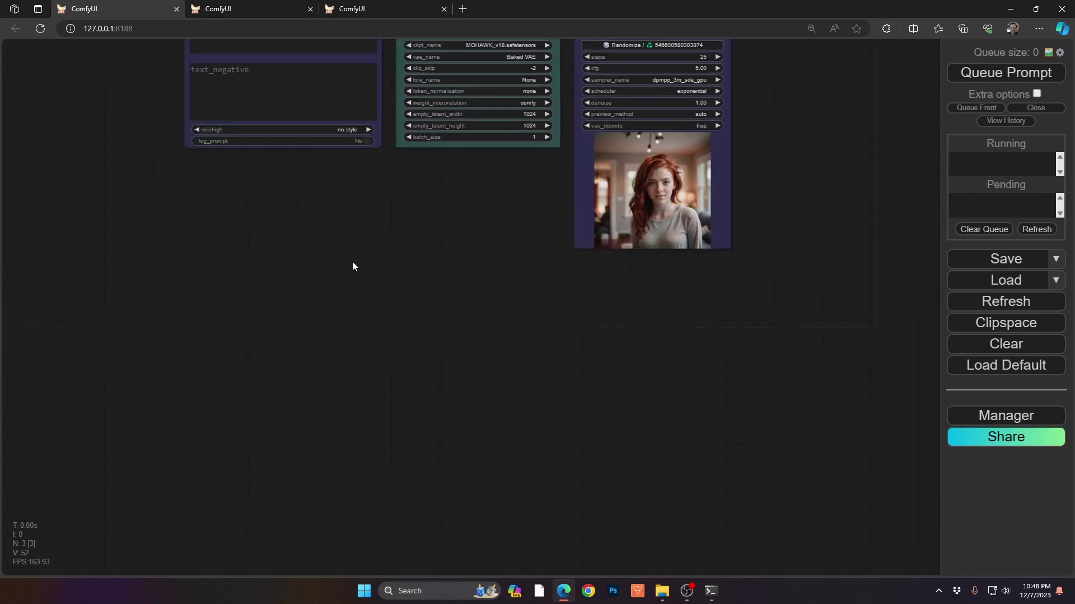
pyautogui.rightClick(294, 341)
pyautogui.click(349, 541)
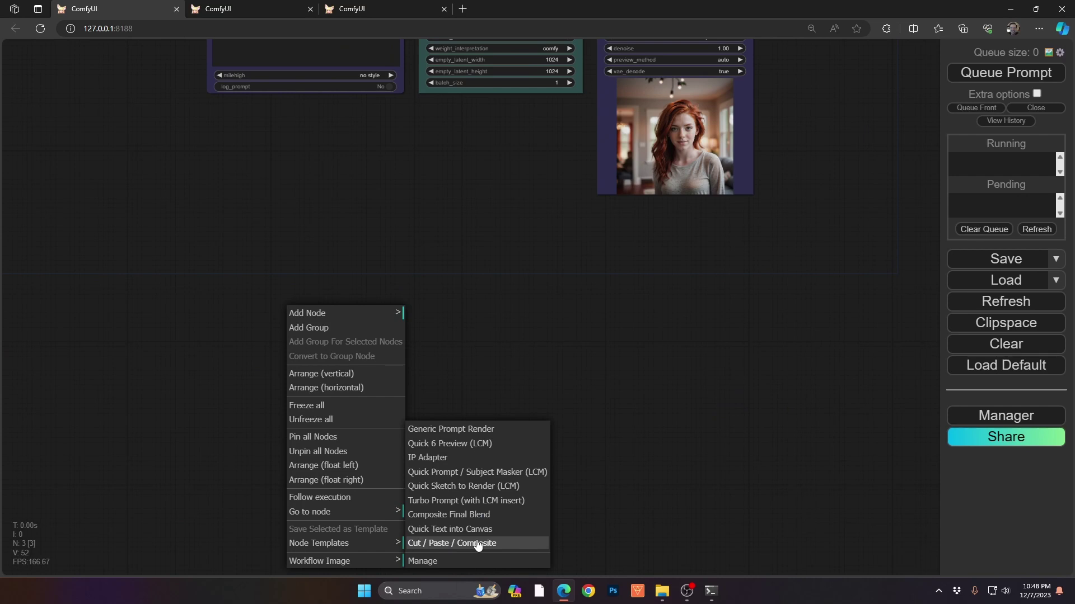
pyautogui.click(448, 459)
# Step: Move the IP Adapter nodes up-left and pan back to the original three nodes
pyautogui.moveTo(551, 383); pyautogui.dragTo(486, 305)
pyautogui.moveTo(162, 442); pyautogui.dragTo(146, 321)
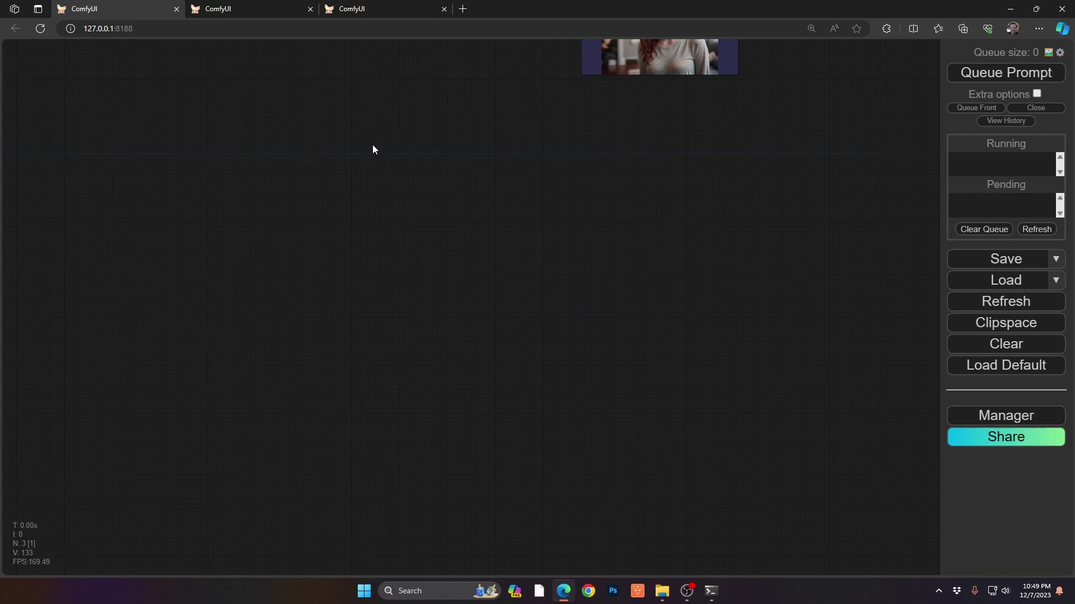
pyautogui.moveTo(373, 149); pyautogui.dragTo(459, 439)
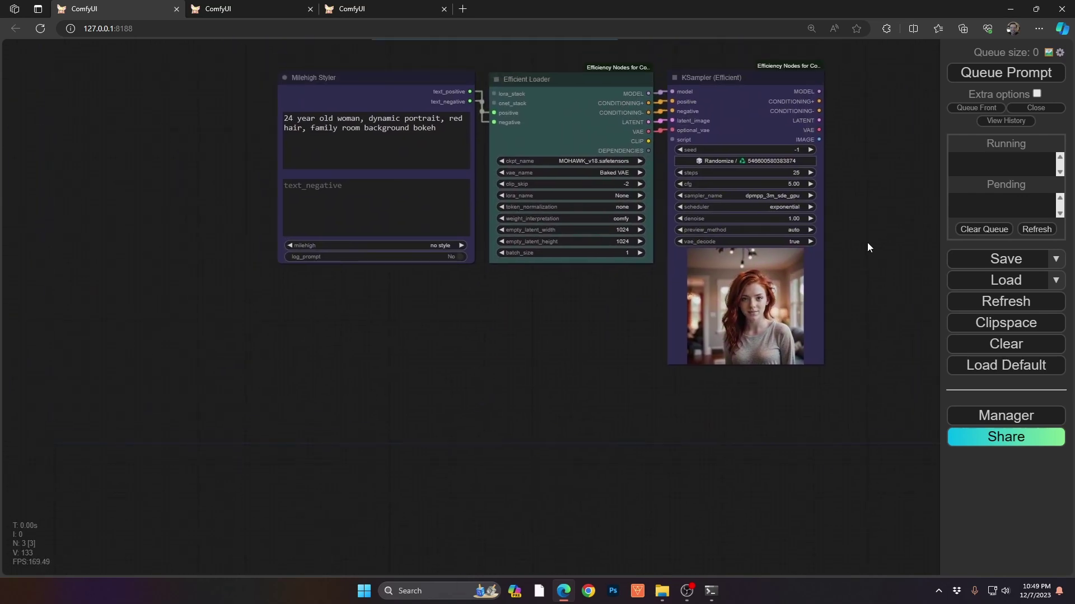
pyautogui.click(707, 73)
pyautogui.keyDown('shift'); pyautogui.click(575, 75); pyautogui.keyUp('shift')
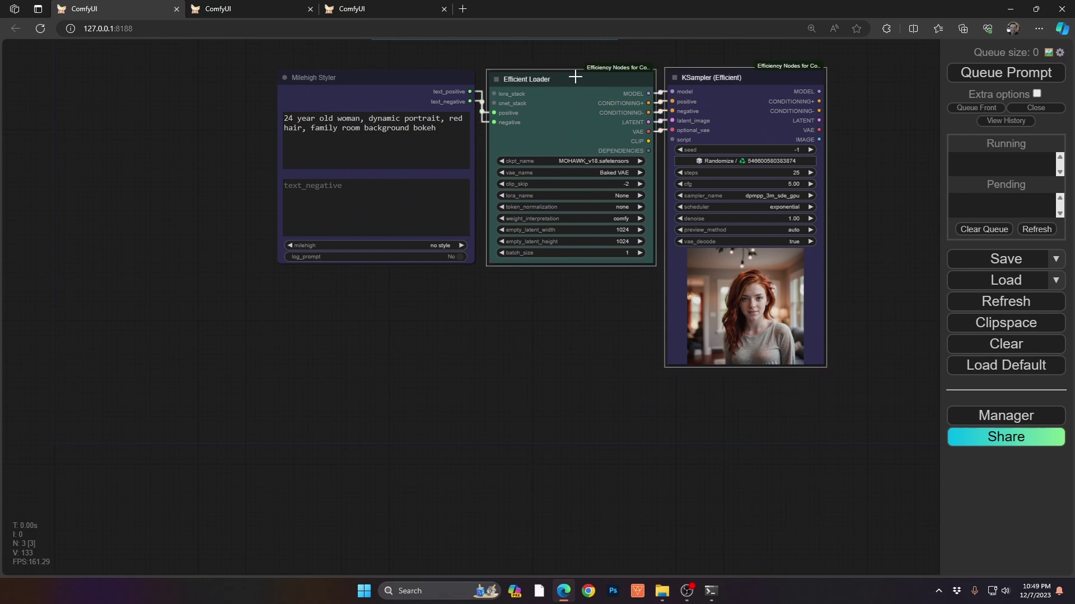
pyautogui.keyDown('shift'); pyautogui.click(414, 73); pyautogui.keyUp('shift')
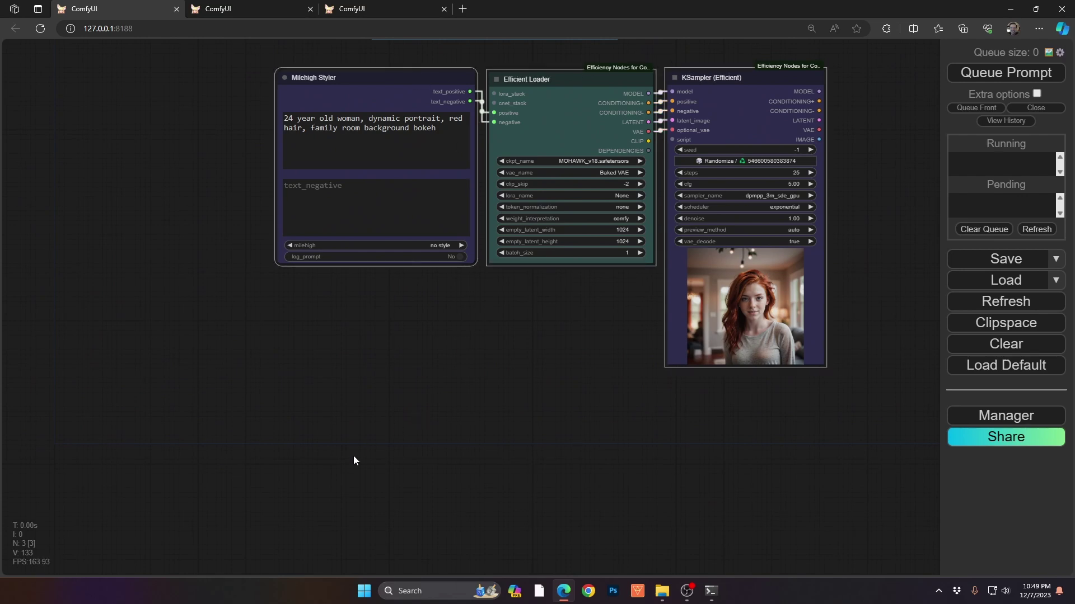
pyautogui.rightClick(399, 298)
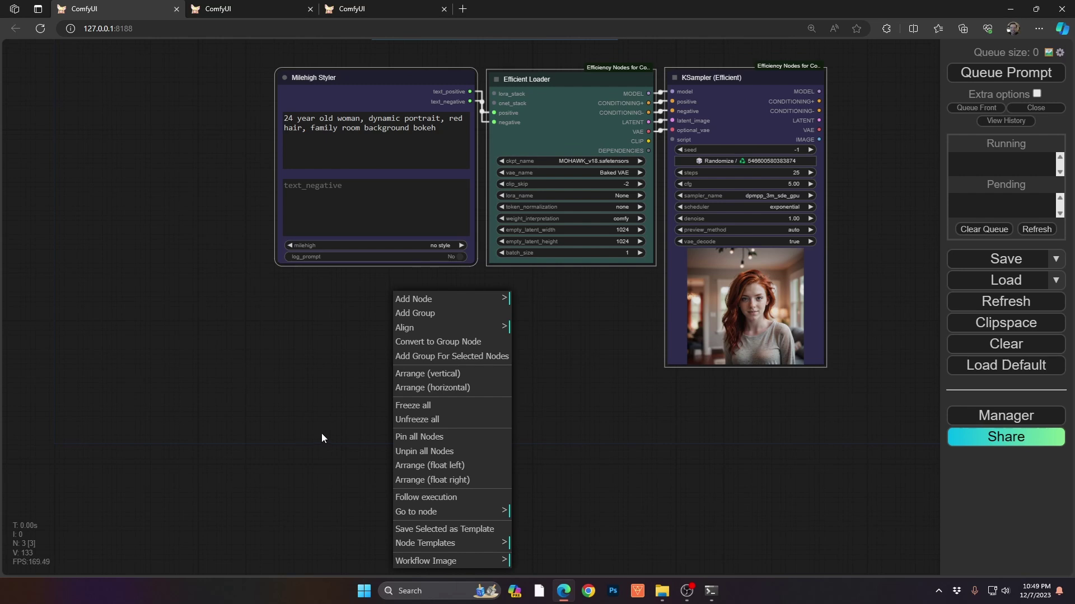
pyautogui.click(431, 531)
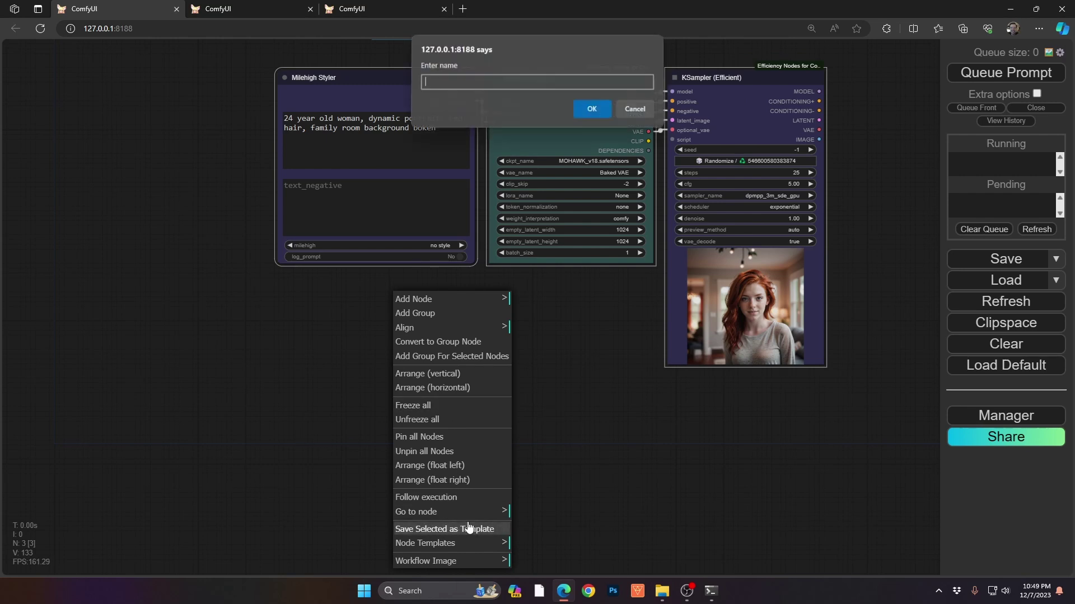
pyautogui.click(636, 110)
pyautogui.rightClick(482, 296)
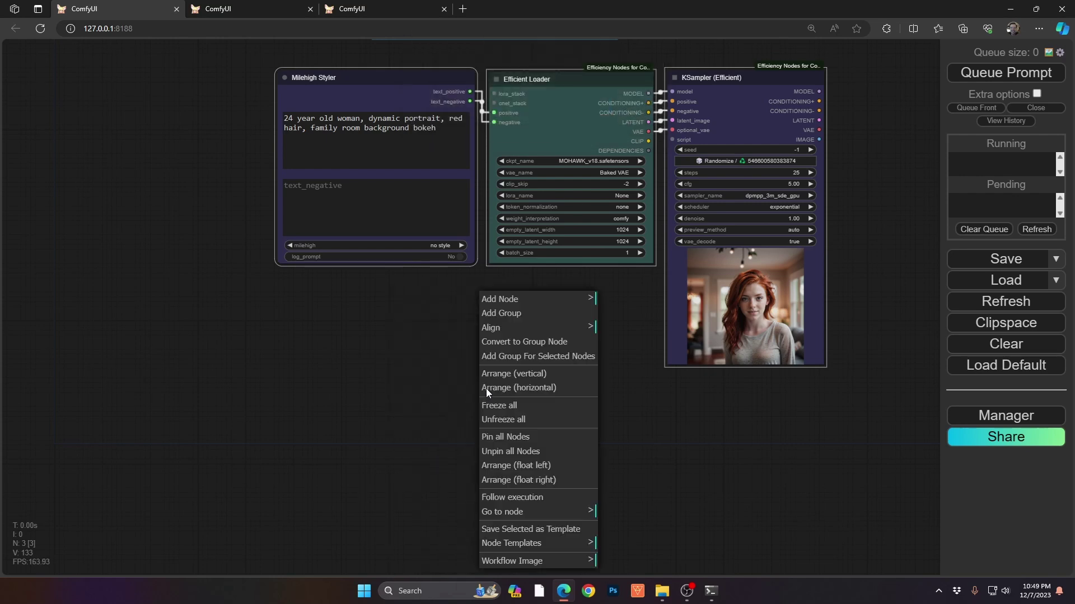
pyautogui.click(532, 543)
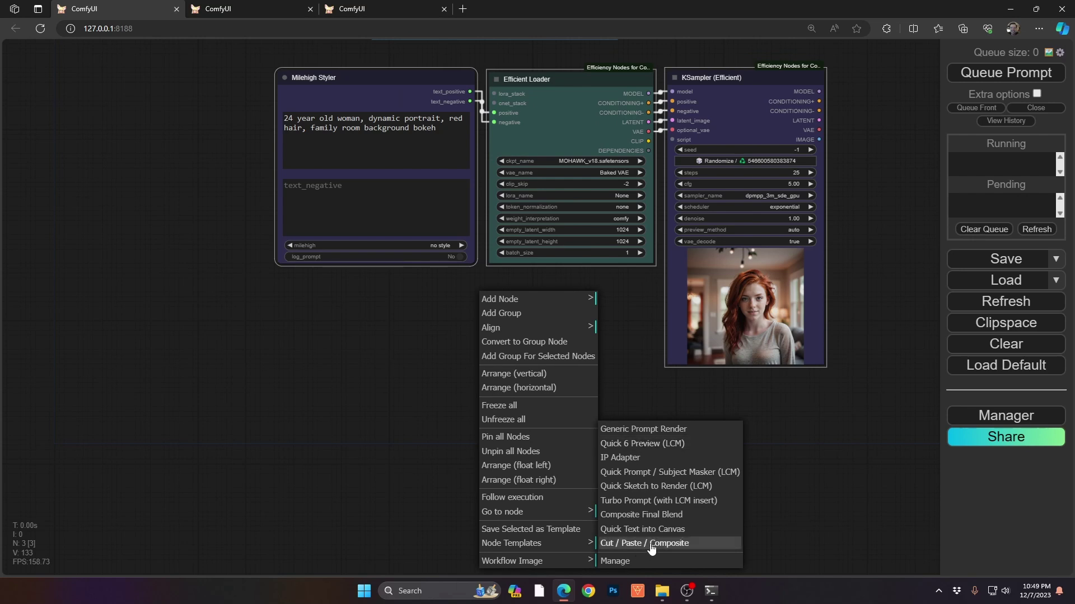
pyautogui.click(632, 314)
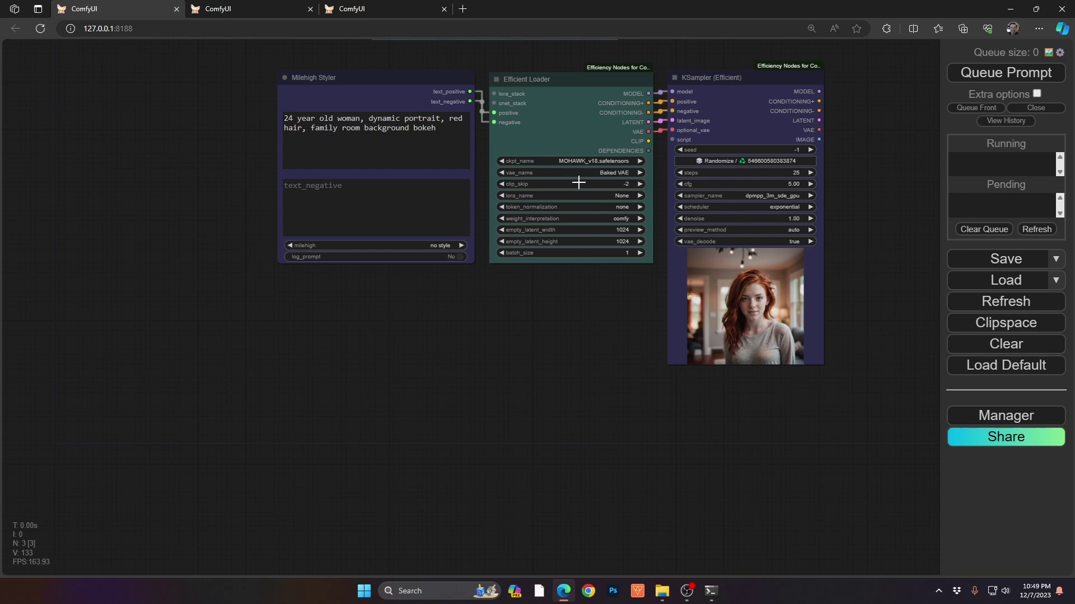
pyautogui.rightClick(478, 434)
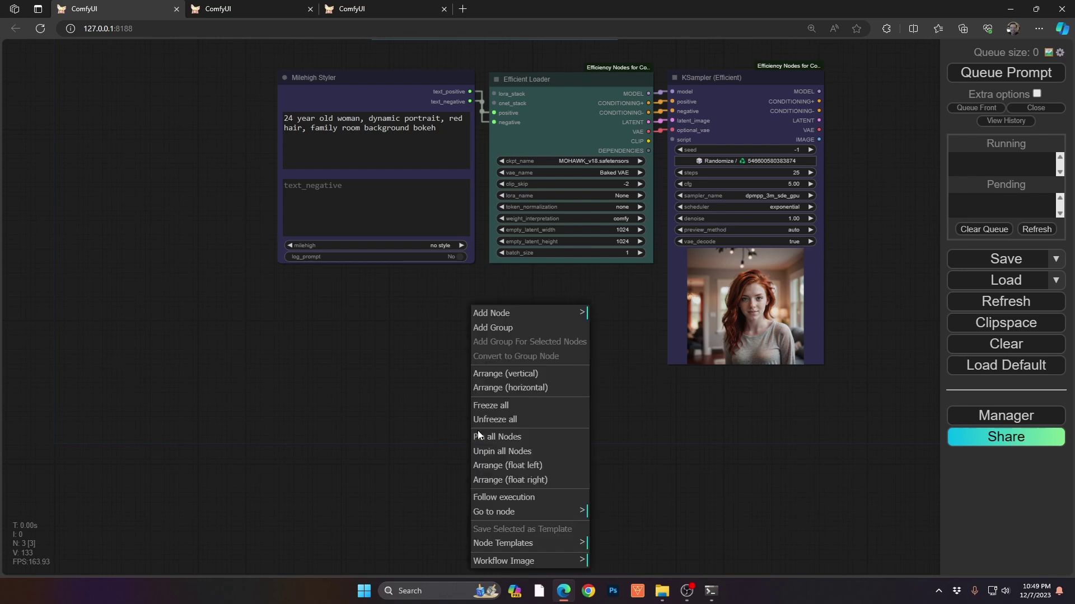
pyautogui.click(529, 544)
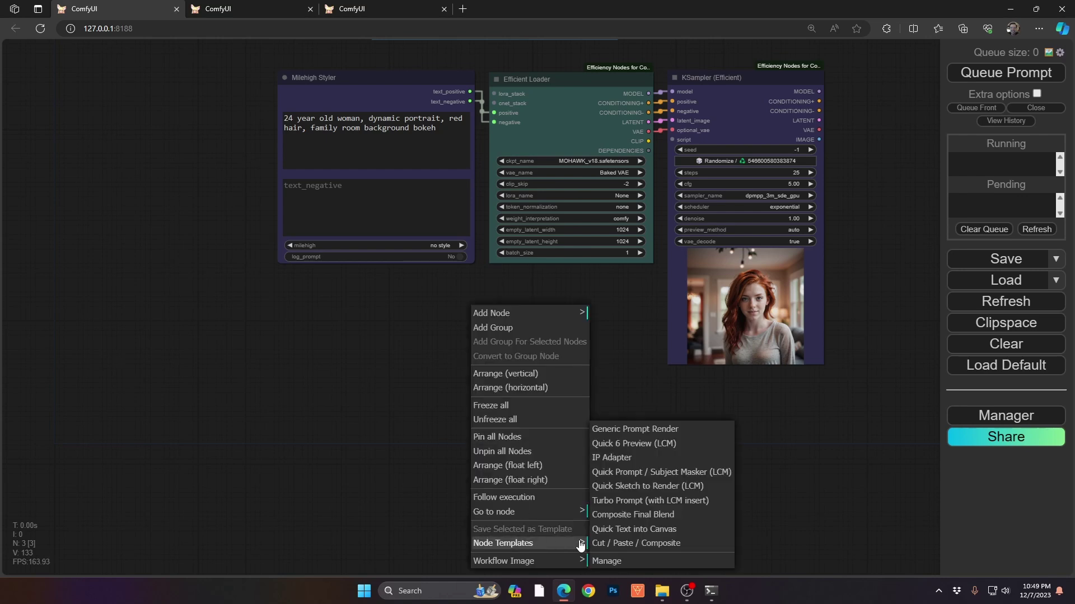
pyautogui.click(606, 562)
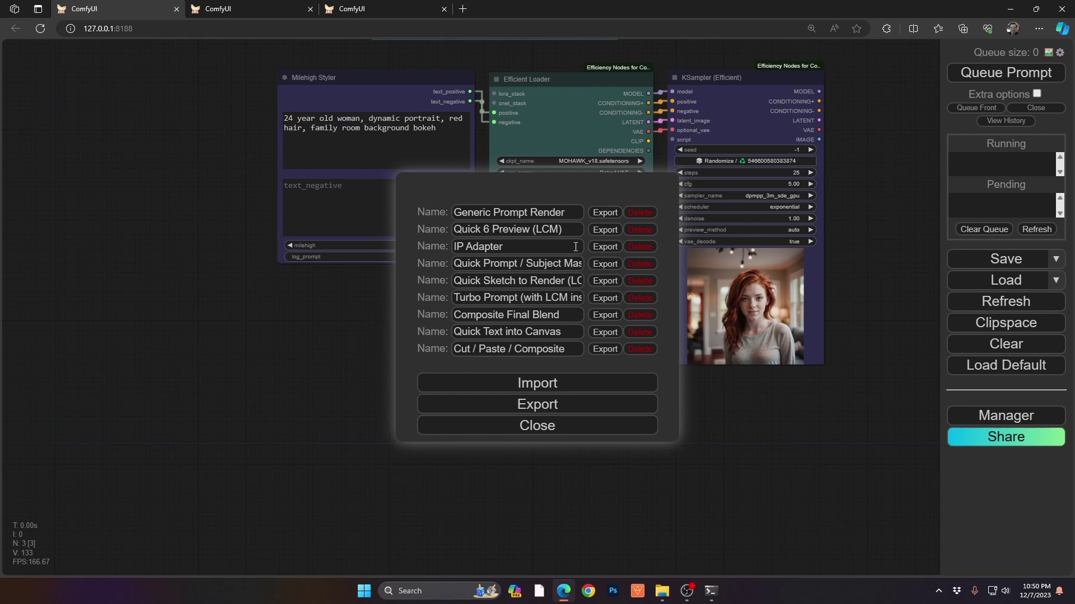
pyautogui.click(551, 249)
pyautogui.click(572, 431)
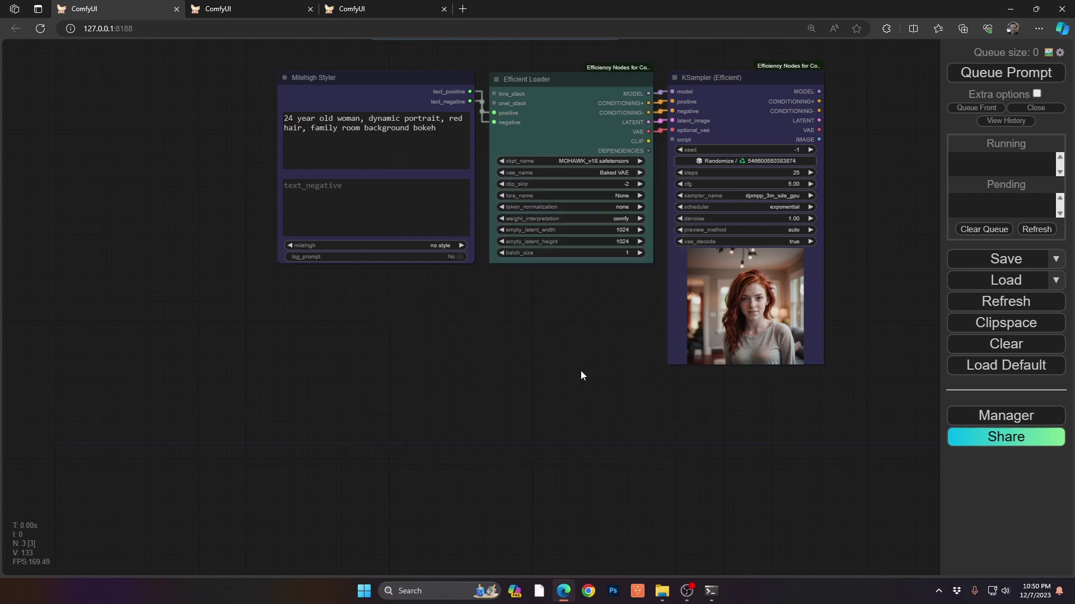
# Step: Insert the Quick Text into Canvas template nodes, position them, and deselect everything
pyautogui.moveTo(580, 371); pyautogui.dragTo(627, 245)
pyautogui.rightClick(325, 504)
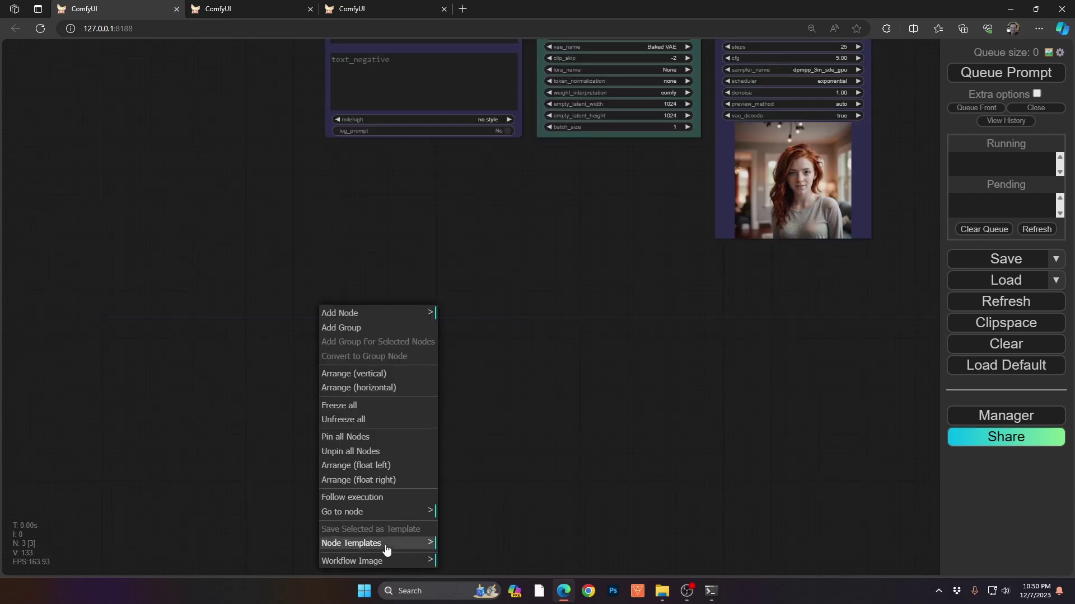
pyautogui.click(421, 546)
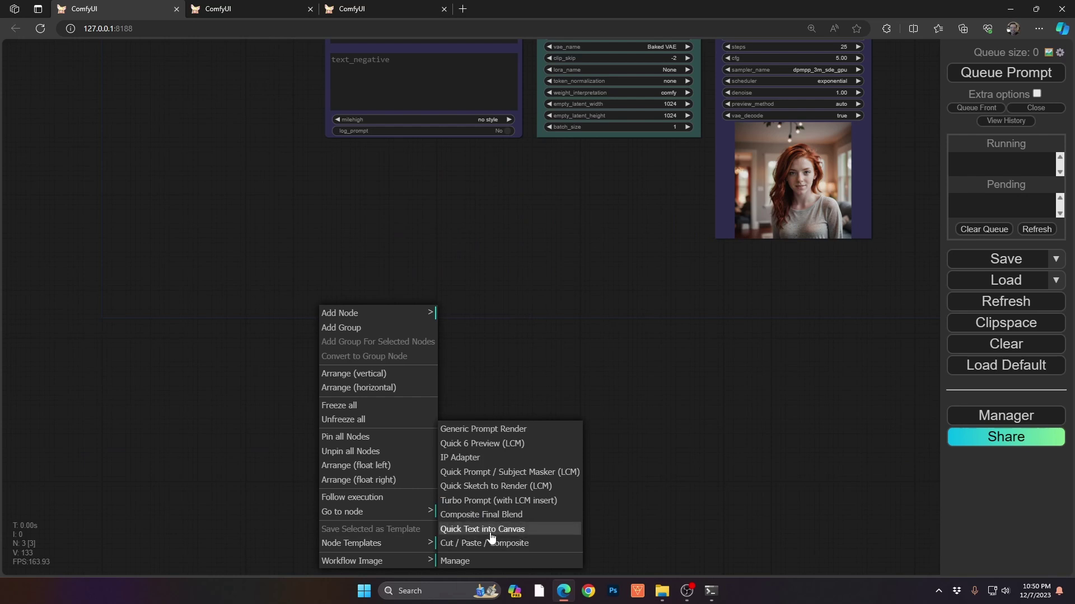
pyautogui.click(491, 487)
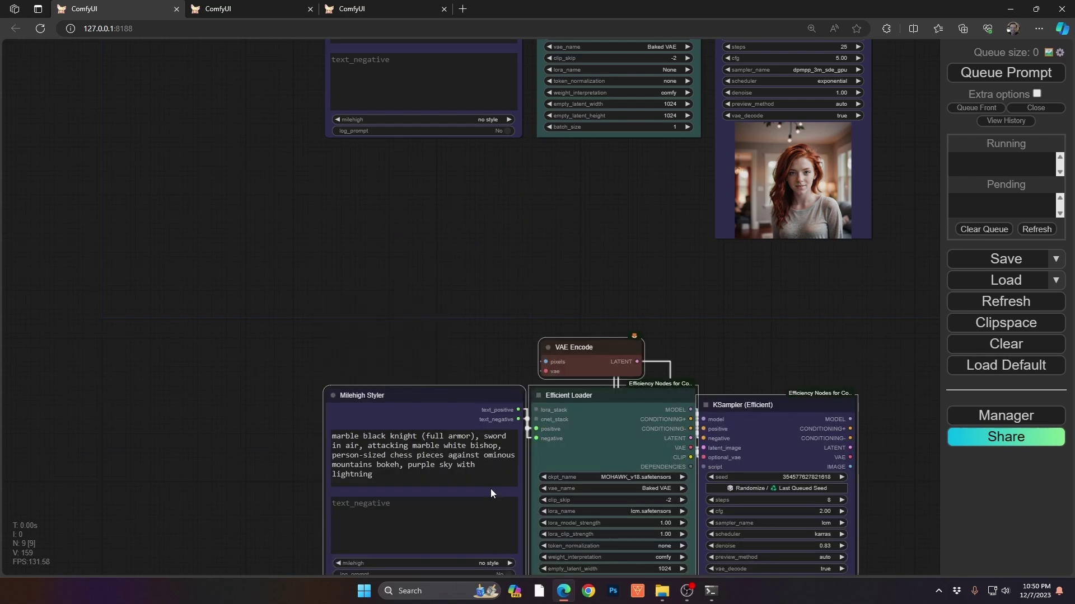
pyautogui.moveTo(452, 391); pyautogui.dragTo(383, 288)
pyautogui.moveTo(801, 446); pyautogui.dragTo(809, 291)
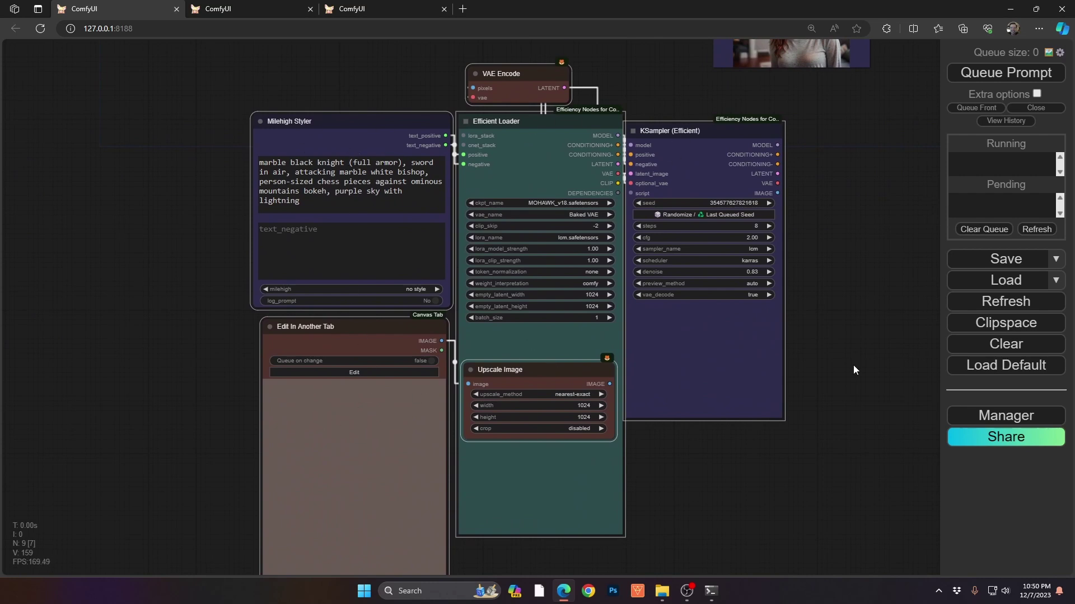
pyautogui.click(831, 357)
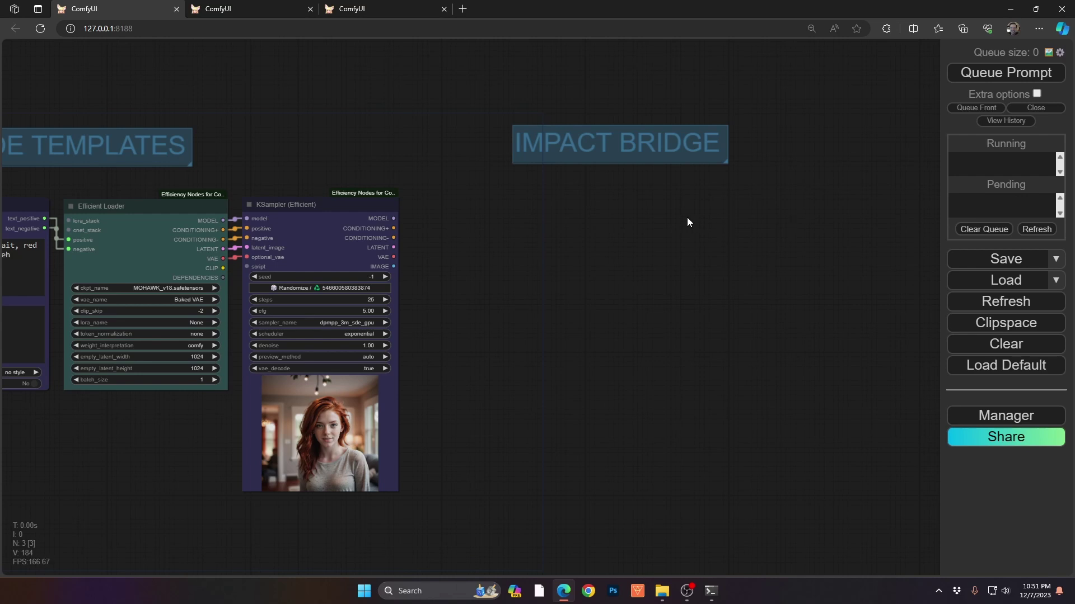
# Step: Add an ImpactControlBridge node by searching 'bridge', and test its block mode, leaving it on pass
pyautogui.doubleClick(529, 212)
pyautogui.write('bridge')
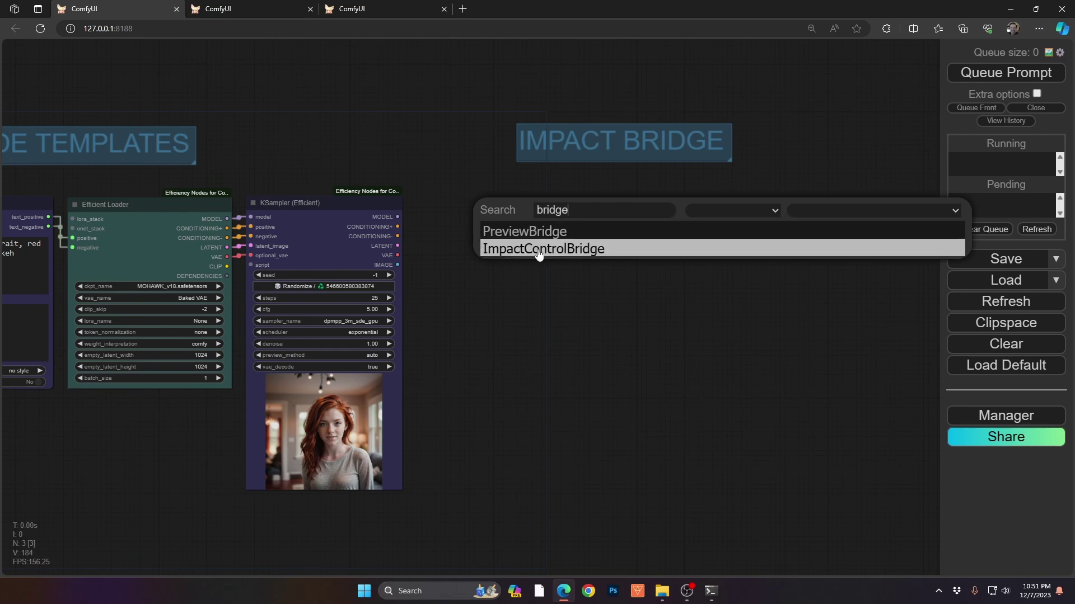
pyautogui.click(539, 250)
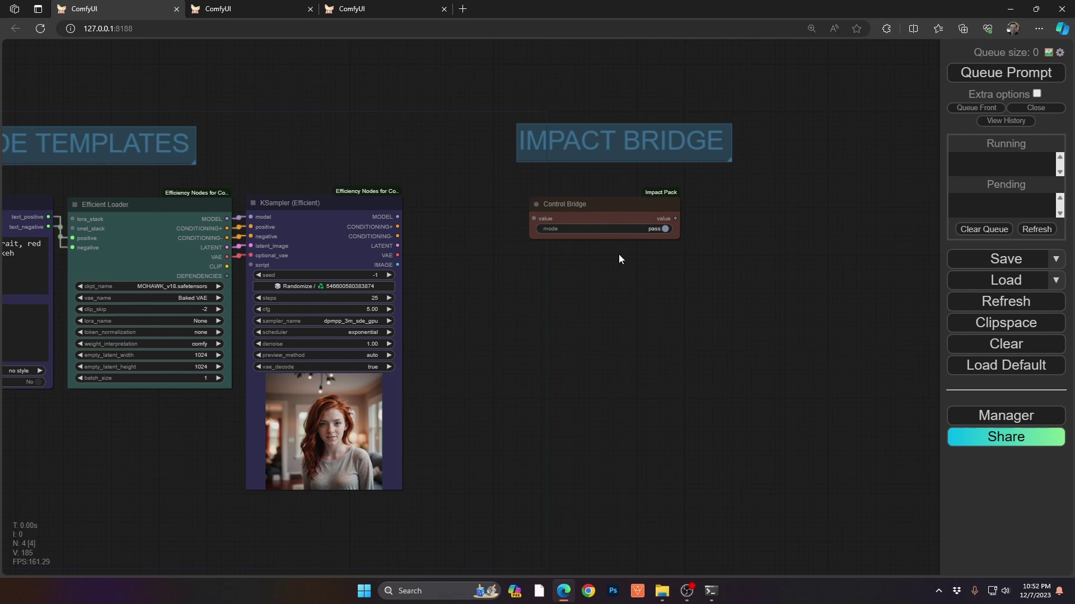
pyautogui.click(668, 229)
pyautogui.click(668, 228)
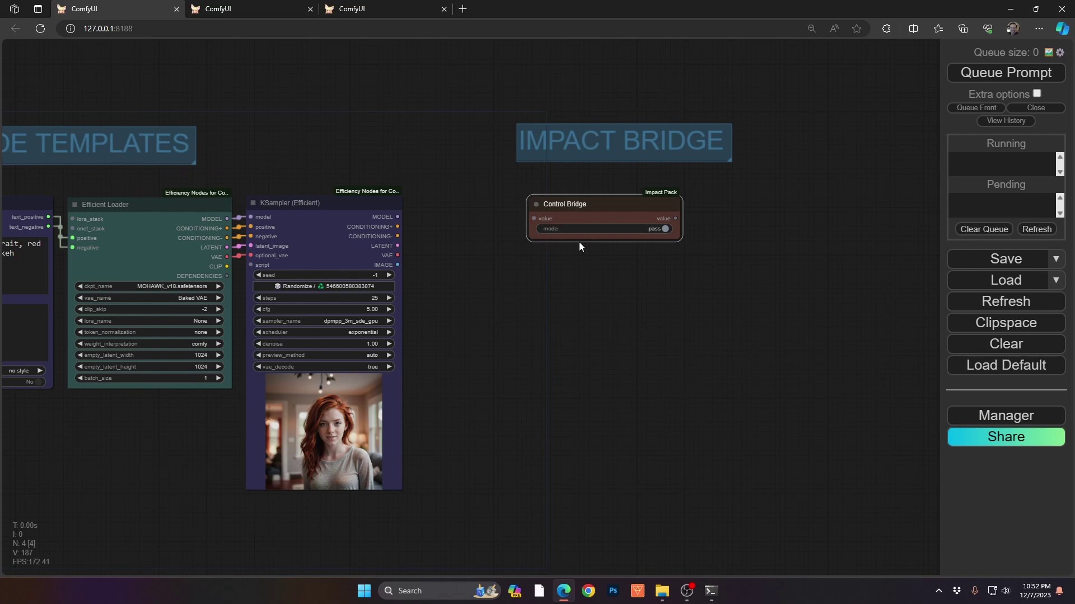
pyautogui.click(665, 228)
pyautogui.click(665, 228)
# Step: Link the KSampler (Efficient) IMAGE output into the Control Bridge value input
pyautogui.moveTo(473, 273); pyautogui.dragTo(620, 212)
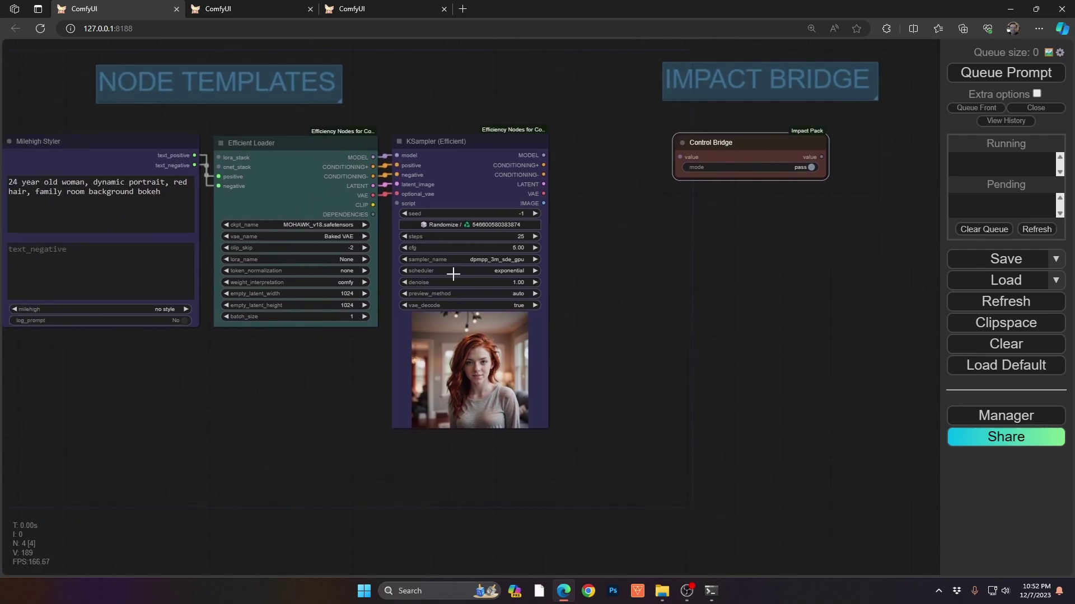
pyautogui.moveTo(717, 248); pyautogui.dragTo(560, 319)
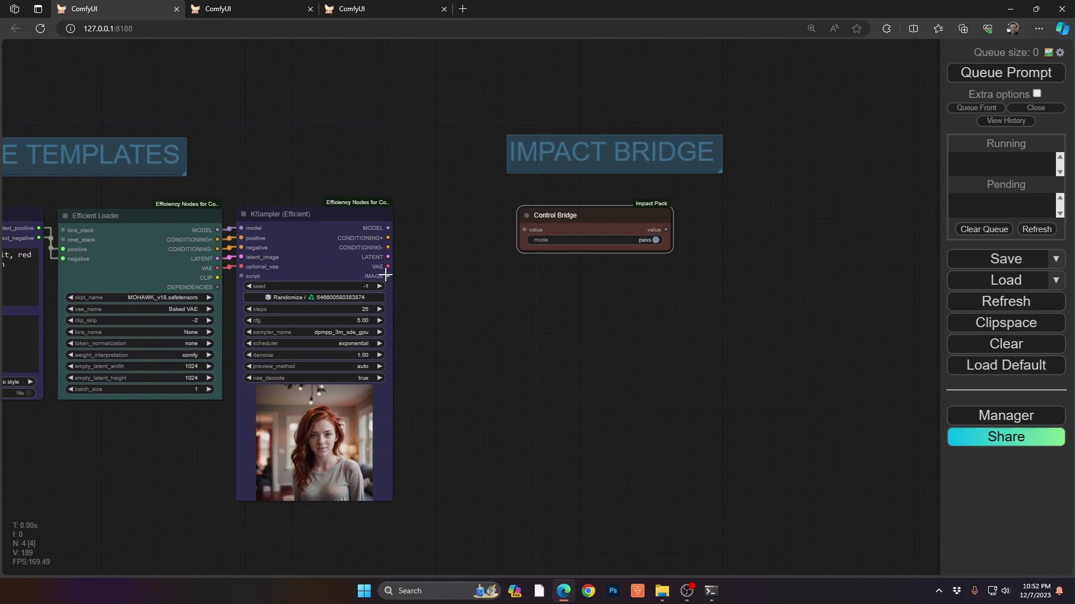
pyautogui.moveTo(388, 276); pyautogui.dragTo(524, 229)
pyautogui.moveTo(688, 322); pyautogui.dragTo(364, 335)
# Step: Insert the Composite Final Blend template nodes next to the Control Bridge
pyautogui.rightClick(490, 265)
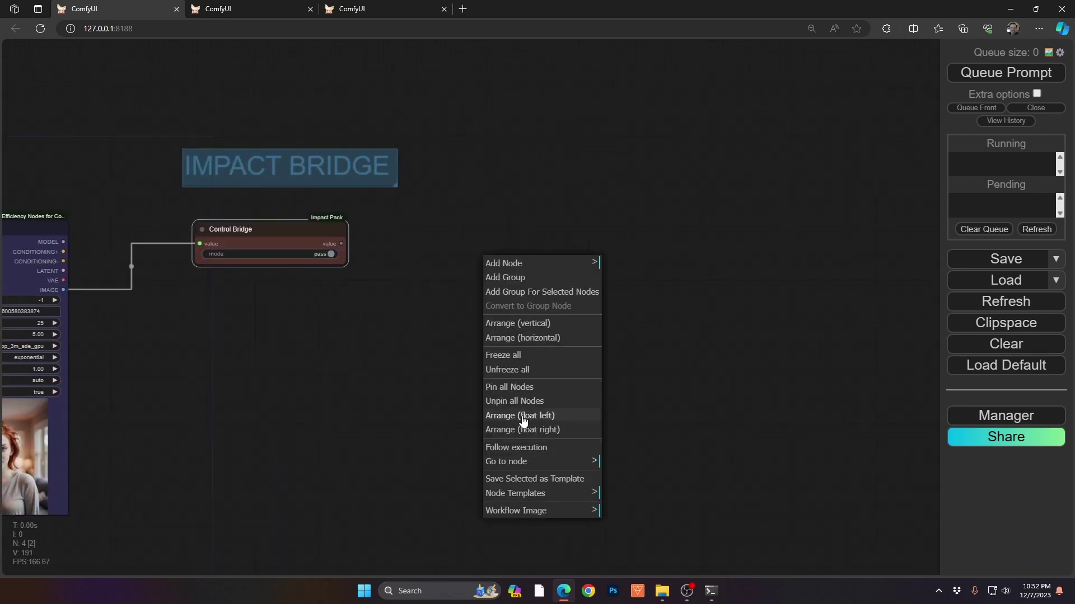
pyautogui.click(523, 494)
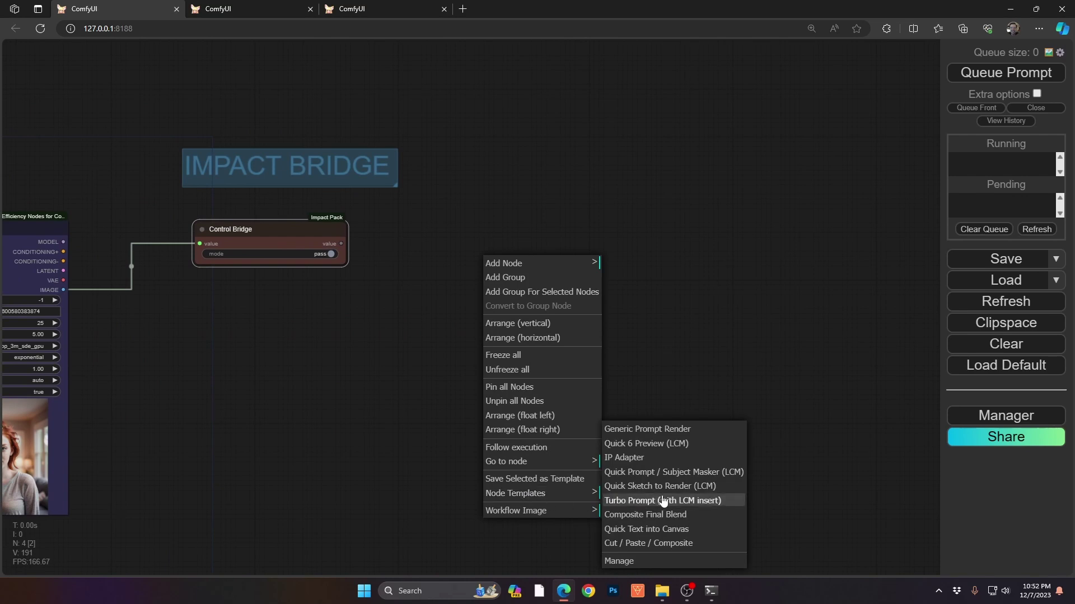
pyautogui.click(661, 516)
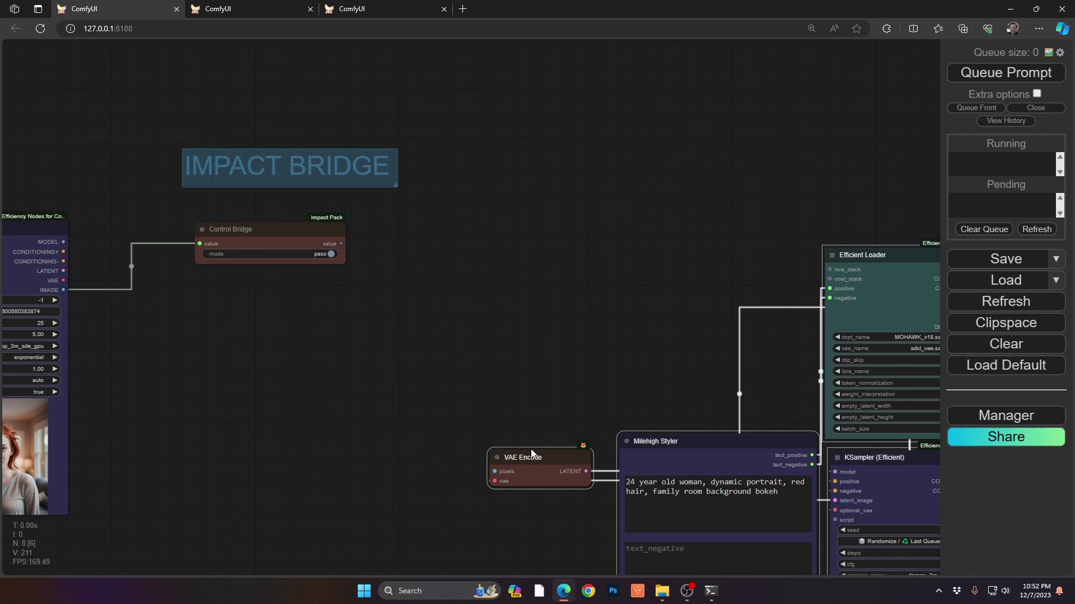
pyautogui.moveTo(523, 453); pyautogui.dragTo(372, 355)
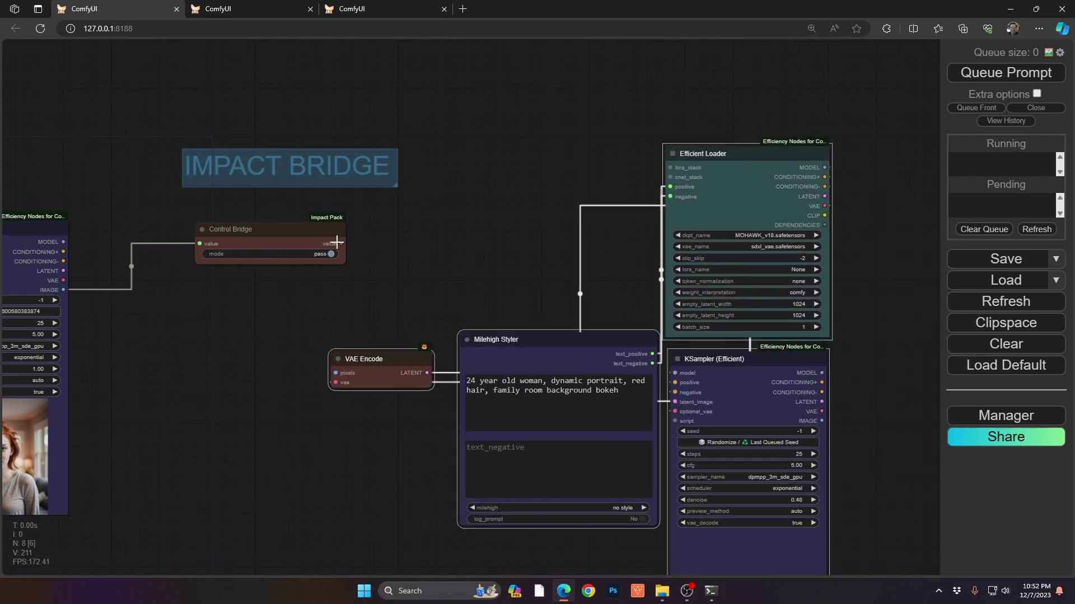
# Step: Connect the Control Bridge value output to the VAE Encode pixels input
pyautogui.moveTo(341, 243); pyautogui.dragTo(336, 372)
pyautogui.moveTo(260, 242); pyautogui.dragTo(227, 273)
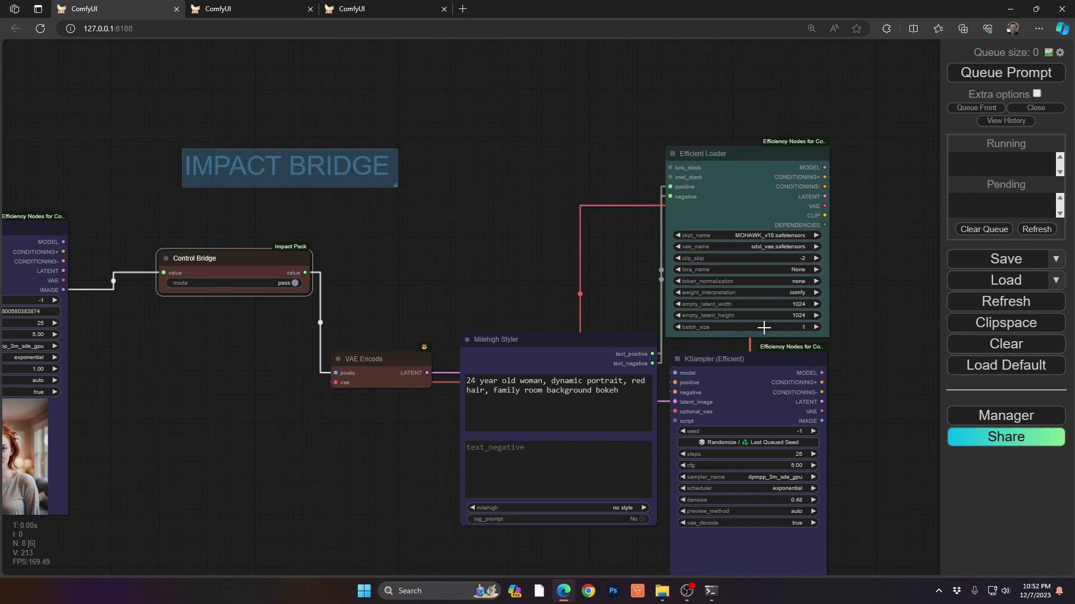
pyautogui.moveTo(246, 477); pyautogui.dragTo(572, 438)
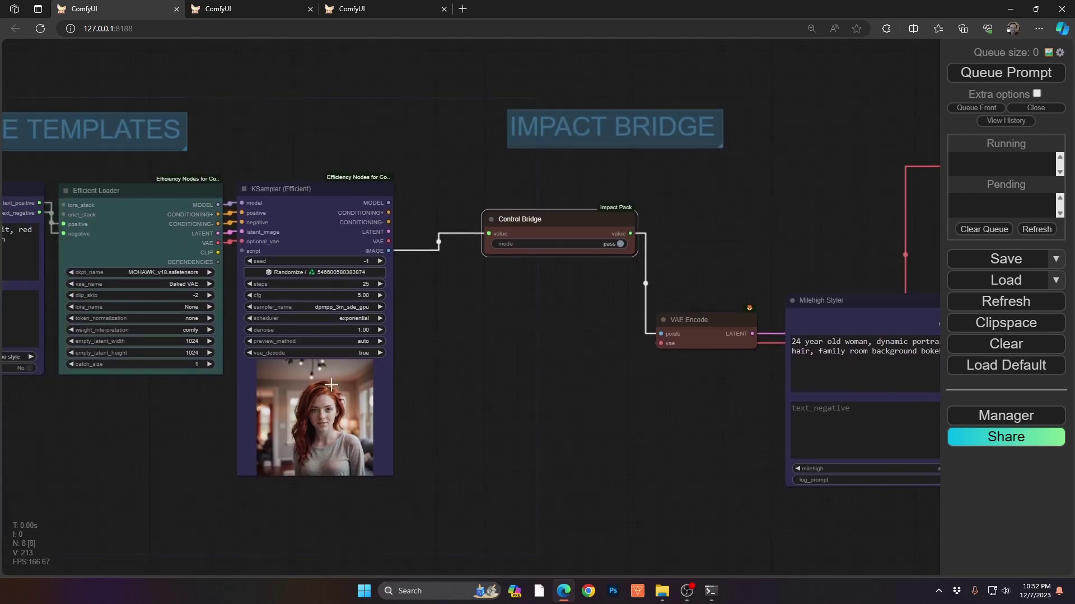
# Step: Set Control Bridge to block and mute the VAE Encode node with Ctrl+M
pyautogui.click(620, 244)
pyautogui.click(687, 318)
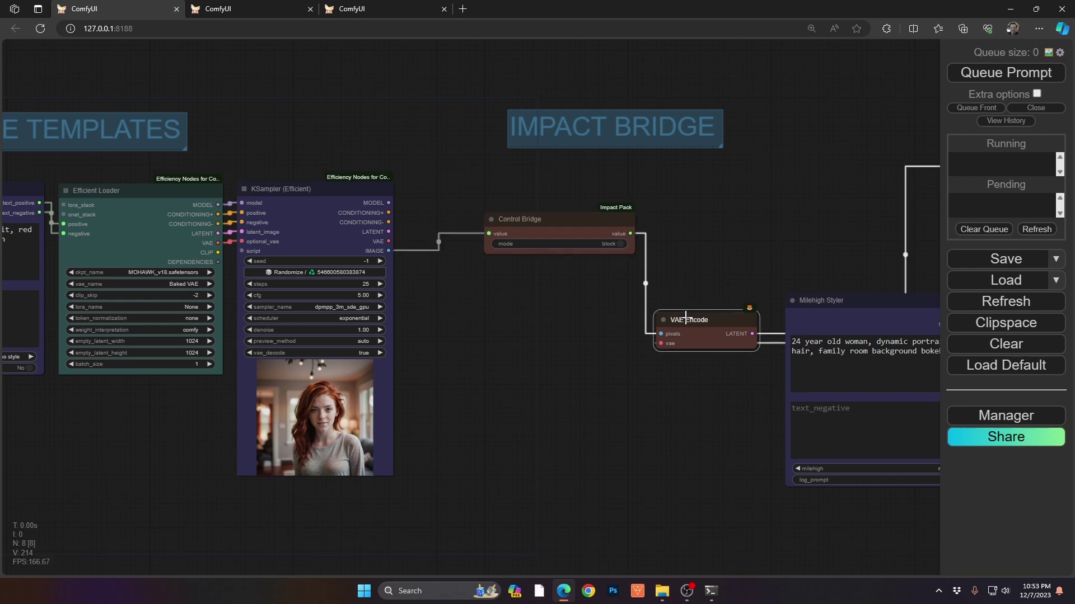
pyautogui.hotkey('ctrl', 'm')
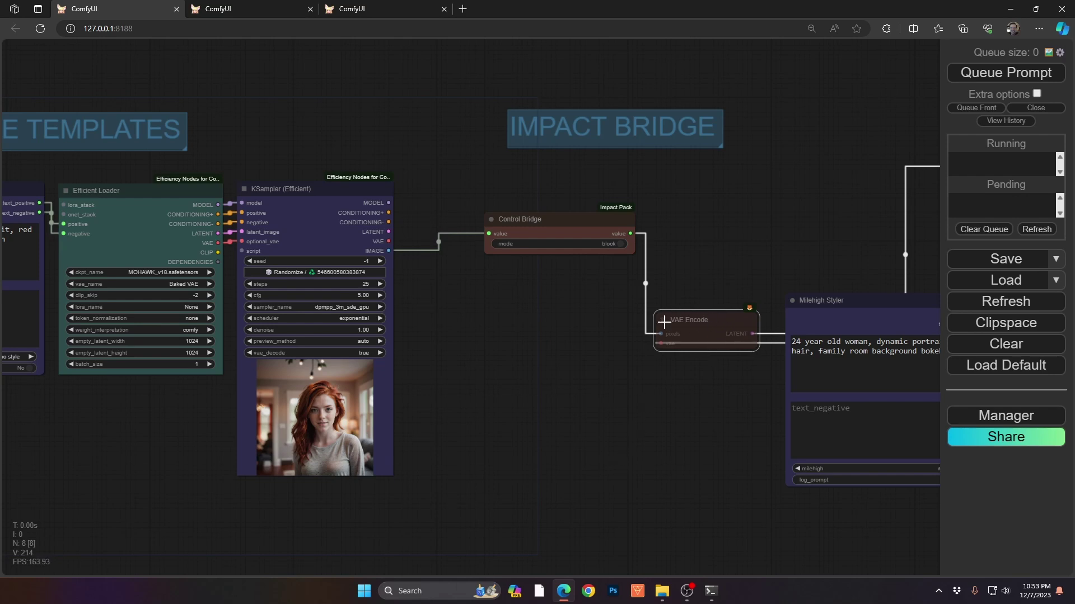
# Step: Return Control Bridge to pass, reactivate VAE Encode, and switch to the hedgehog workflow
pyautogui.click(619, 244)
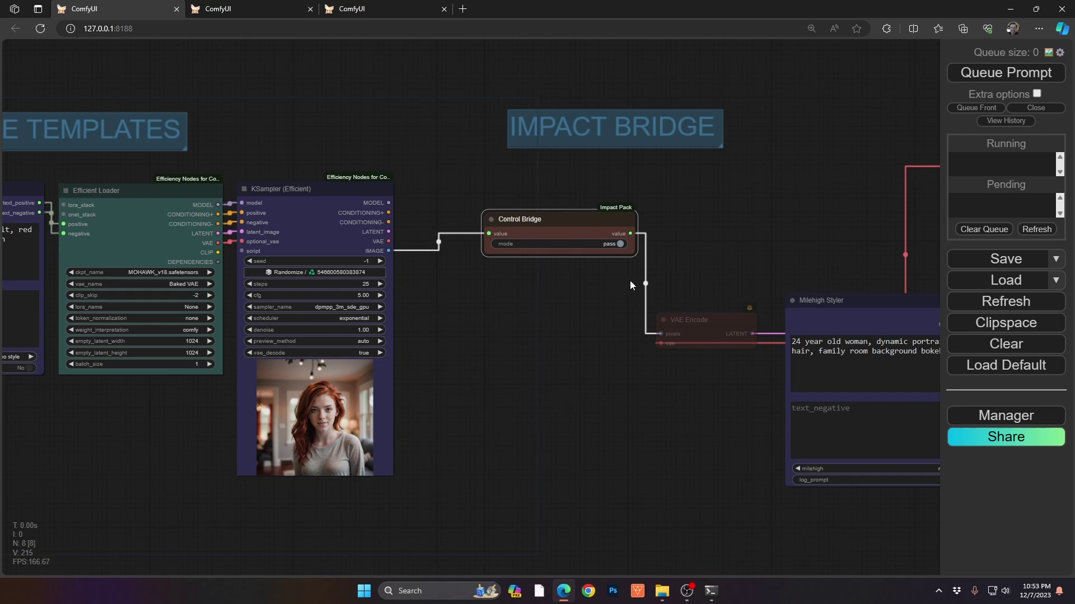
pyautogui.click(713, 317)
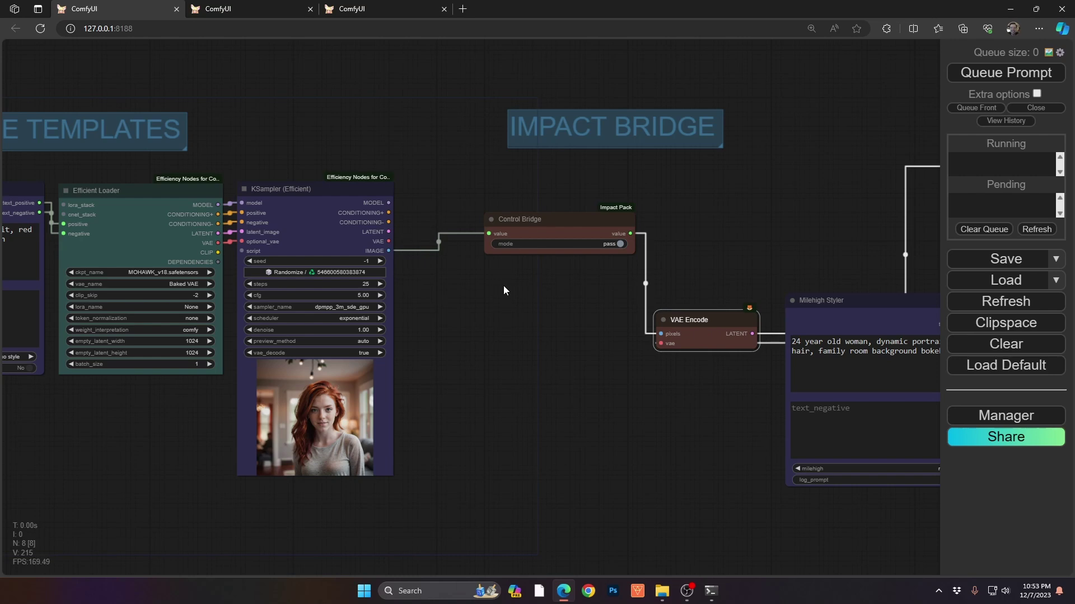
pyautogui.hotkey('ctrl', 'Tab')
pyautogui.moveTo(397, 488); pyautogui.dragTo(312, 452)
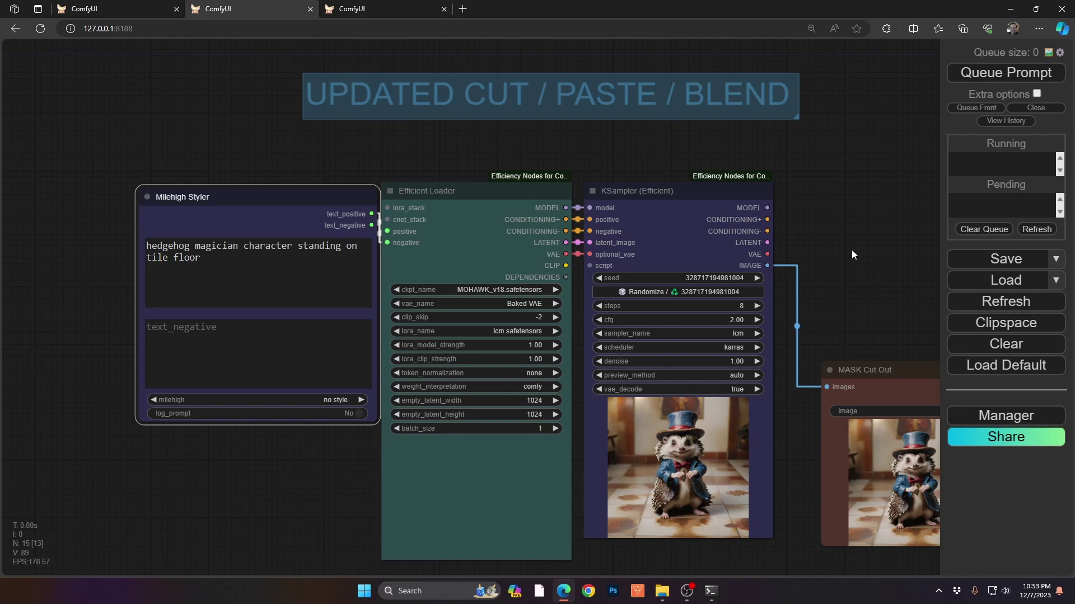
# Step: Pan across the hedgehog graph to review the mask, paste, Preview Bridge and stage nodes
pyautogui.moveTo(851, 249); pyautogui.dragTo(760, 223)
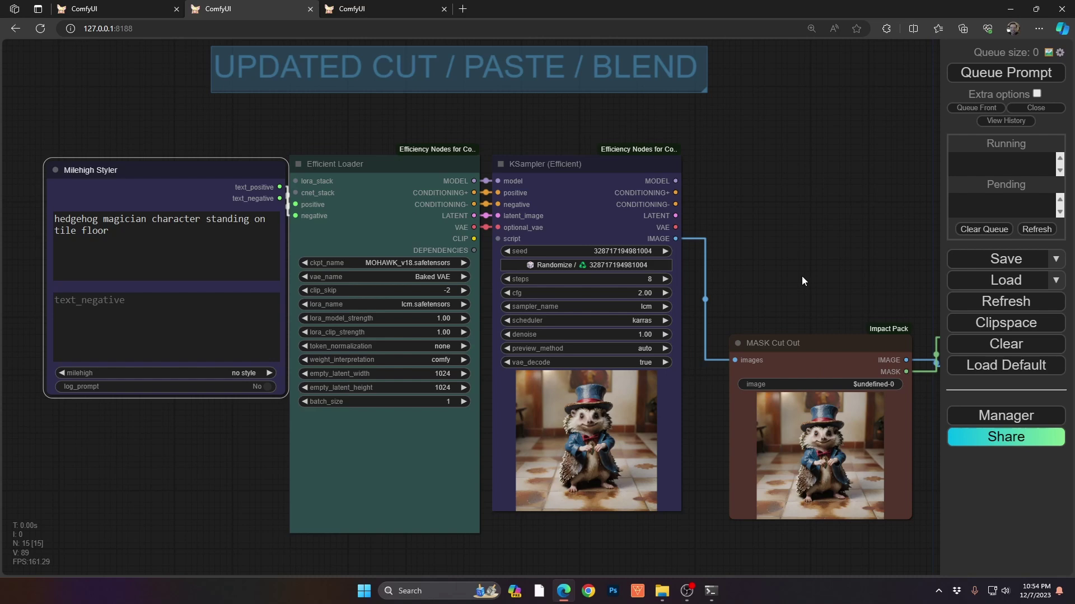
pyautogui.moveTo(801, 277); pyautogui.dragTo(639, 257)
pyautogui.moveTo(925, 324); pyautogui.dragTo(794, 150)
pyautogui.moveTo(861, 298); pyautogui.dragTo(845, 263)
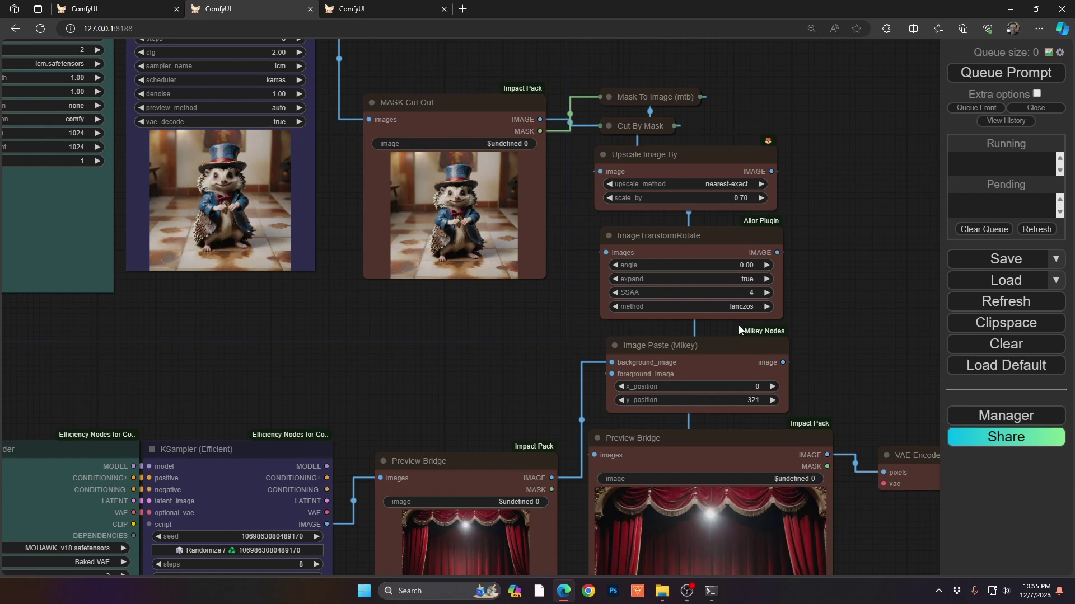
pyautogui.moveTo(830, 337); pyautogui.dragTo(820, 204)
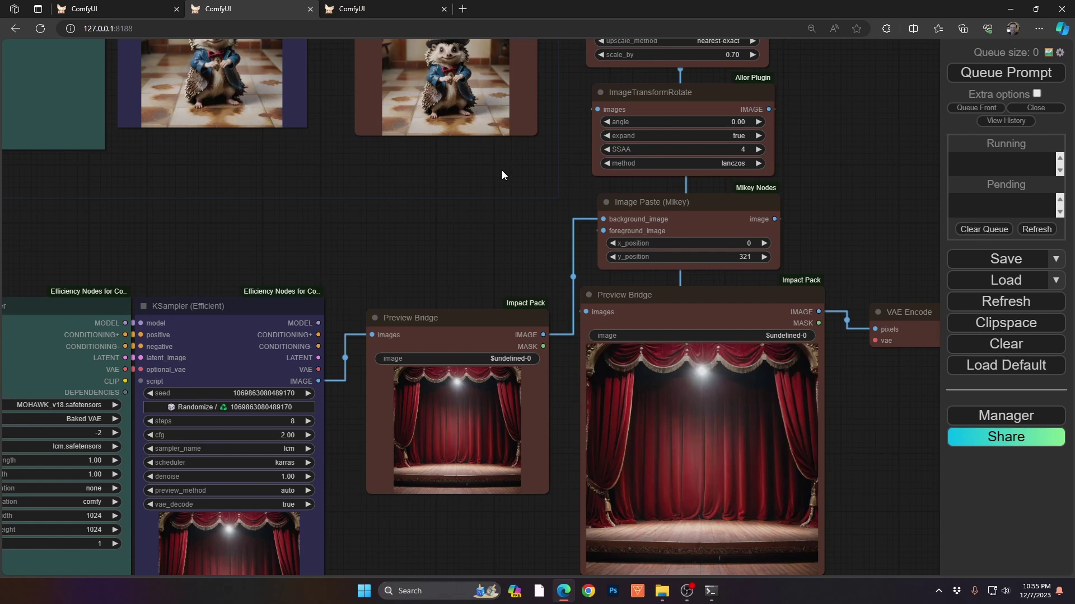
pyautogui.moveTo(526, 193); pyautogui.dragTo(599, 356)
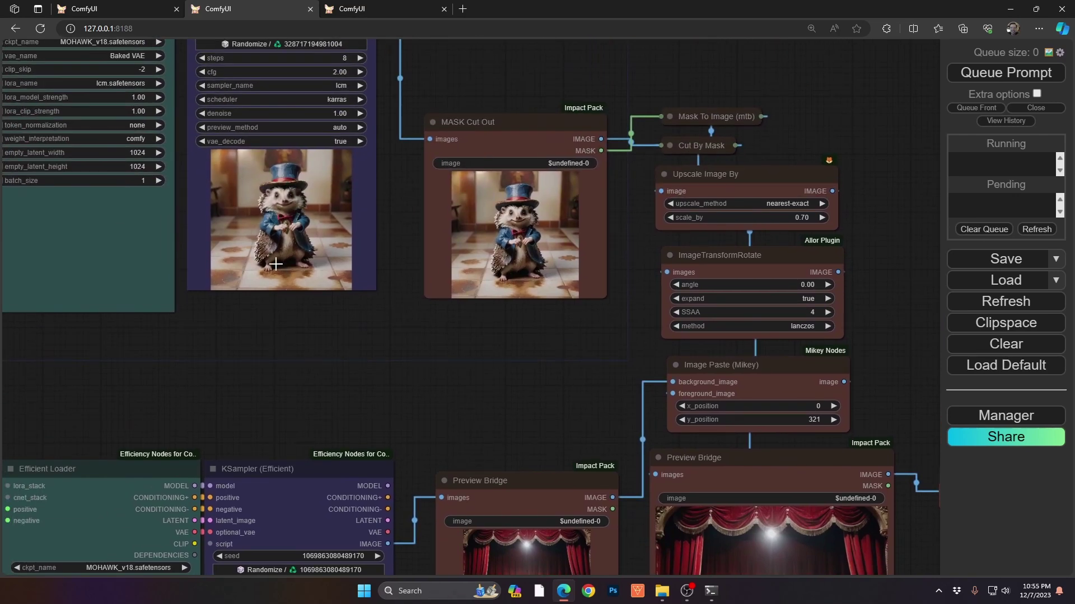
pyautogui.moveTo(827, 385); pyautogui.dragTo(761, 176)
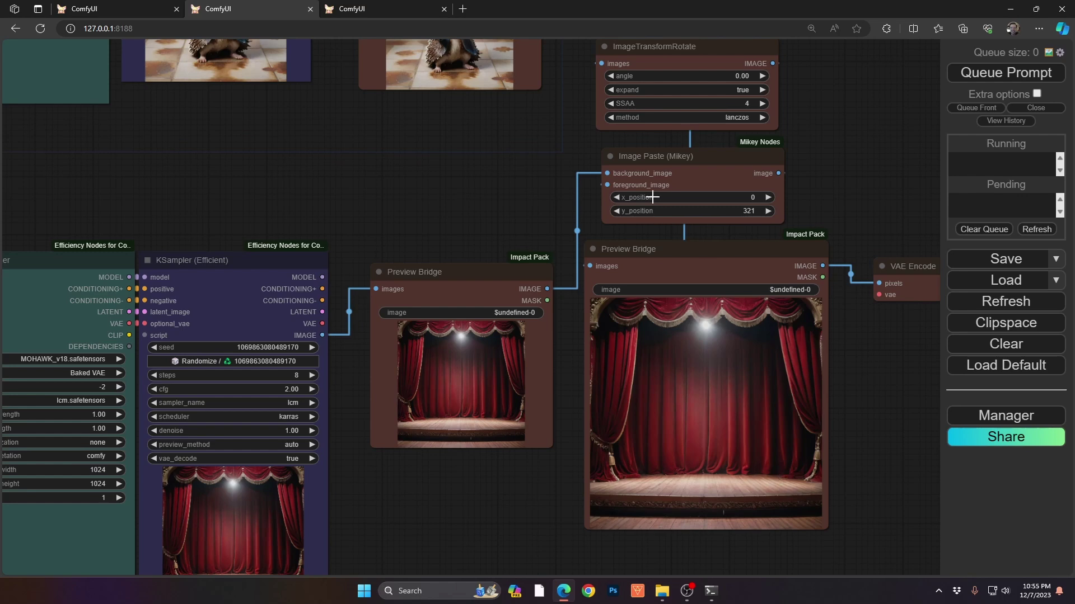
pyautogui.moveTo(490, 135); pyautogui.dragTo(578, 396)
pyautogui.moveTo(916, 317); pyautogui.dragTo(833, 318)
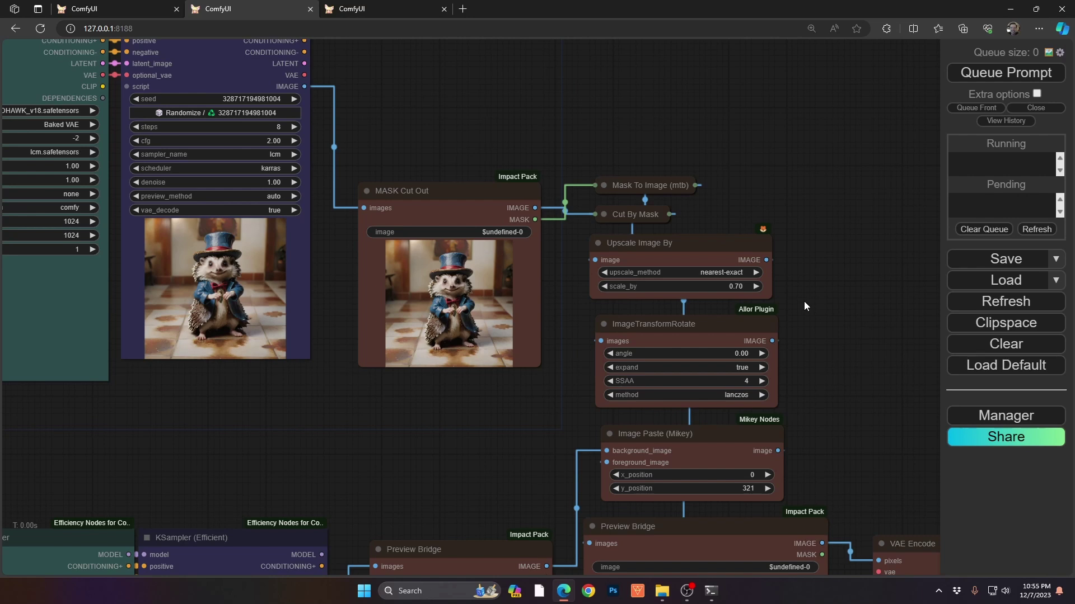
# Step: Expand and collapse Cut By Mask, then return to the MASK Cut Out and transform nodes
pyautogui.click(603, 214)
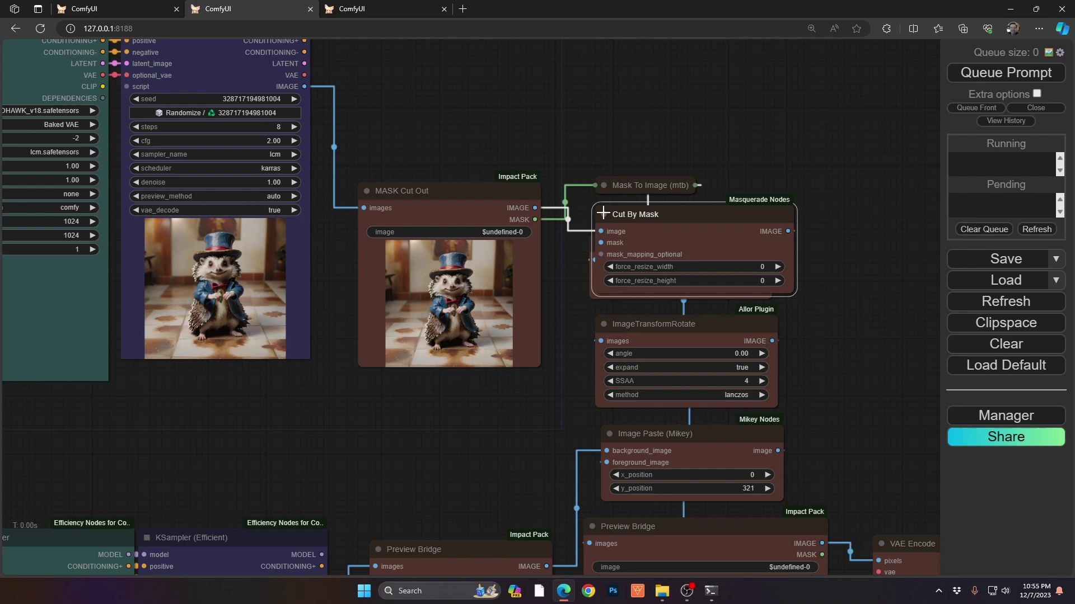
pyautogui.click(603, 214)
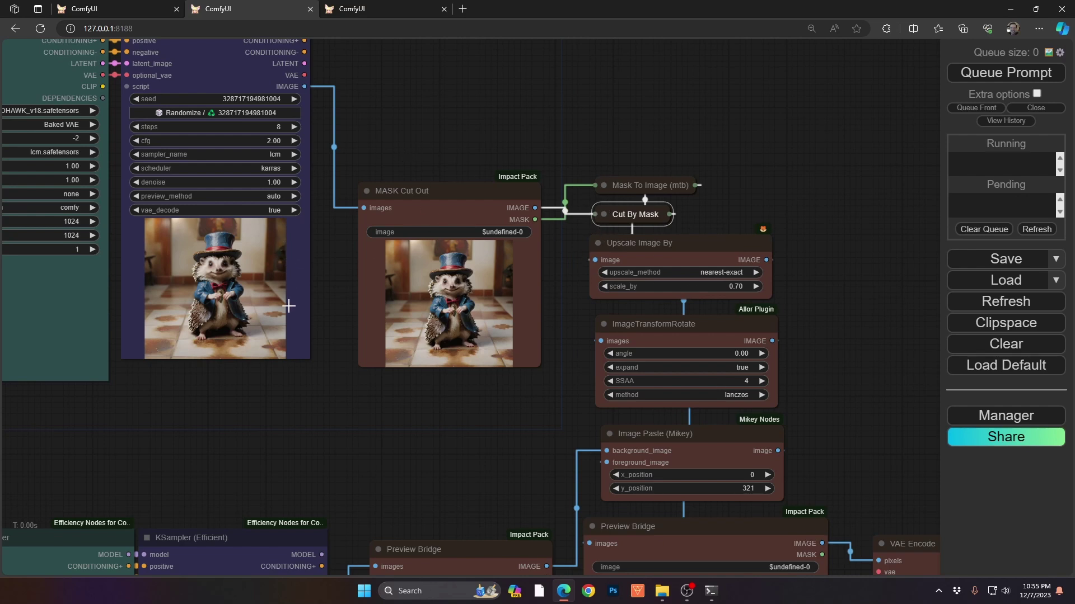
pyautogui.moveTo(434, 448); pyautogui.dragTo(669, 58)
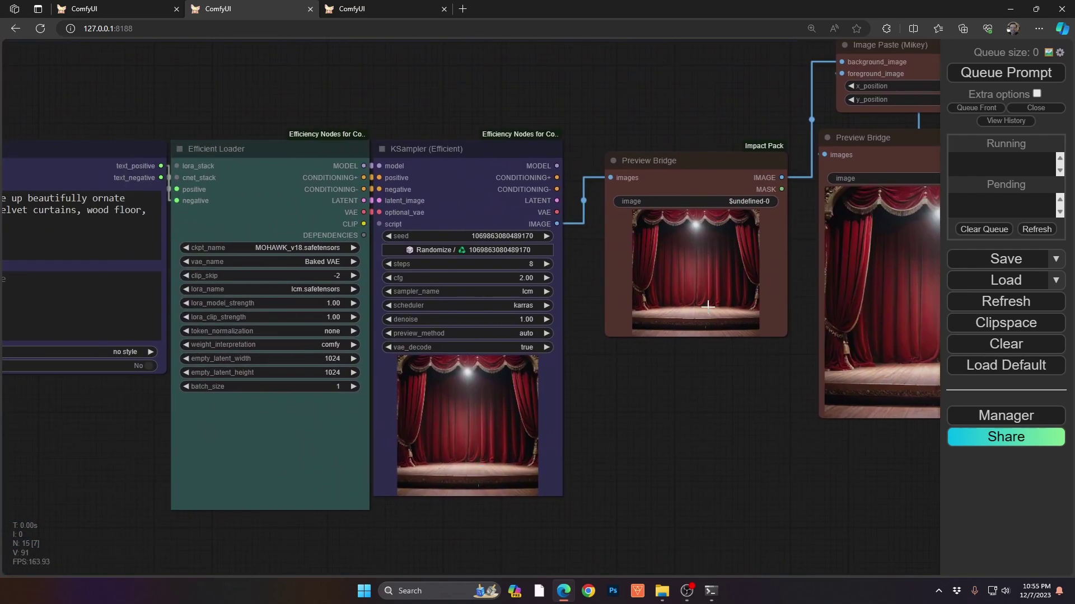
pyautogui.moveTo(669, 113); pyautogui.dragTo(627, 329)
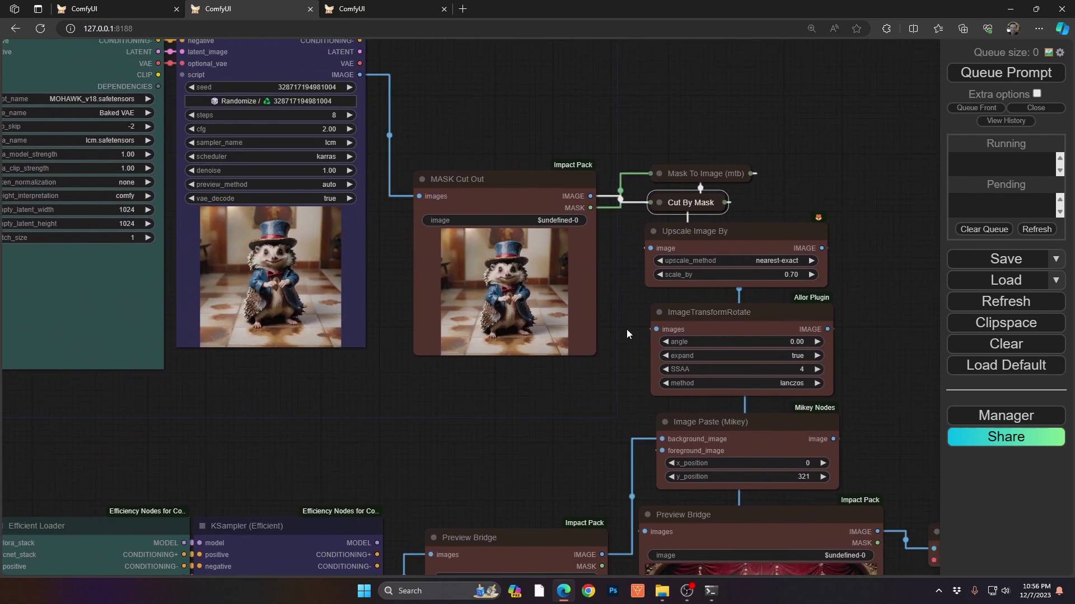
pyautogui.rightClick(499, 273)
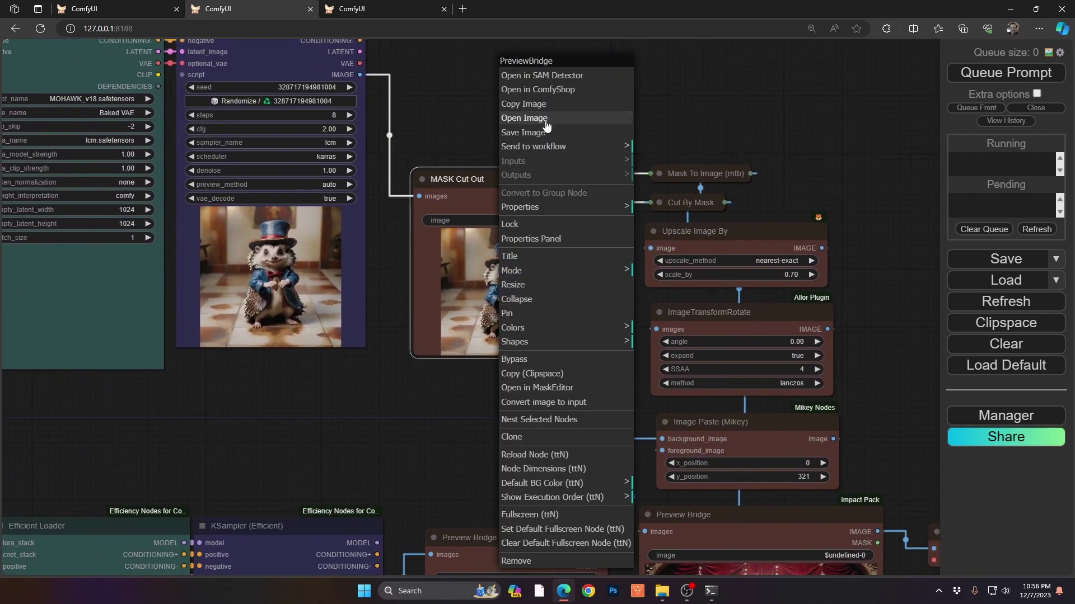
pyautogui.click(552, 82)
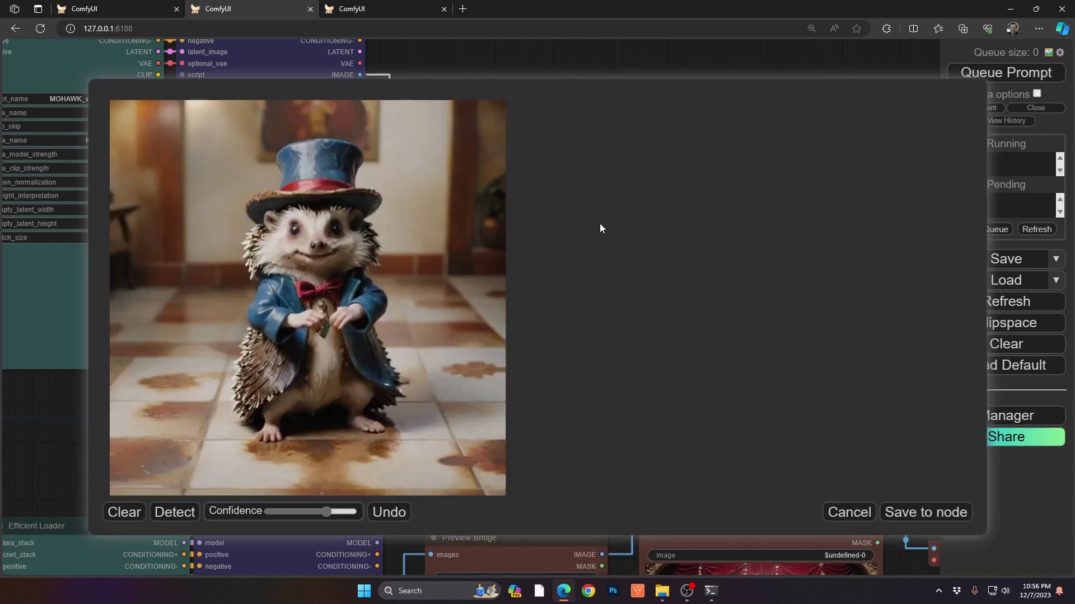
pyautogui.moveTo(327, 511); pyautogui.dragTo(273, 511)
pyautogui.click(169, 512)
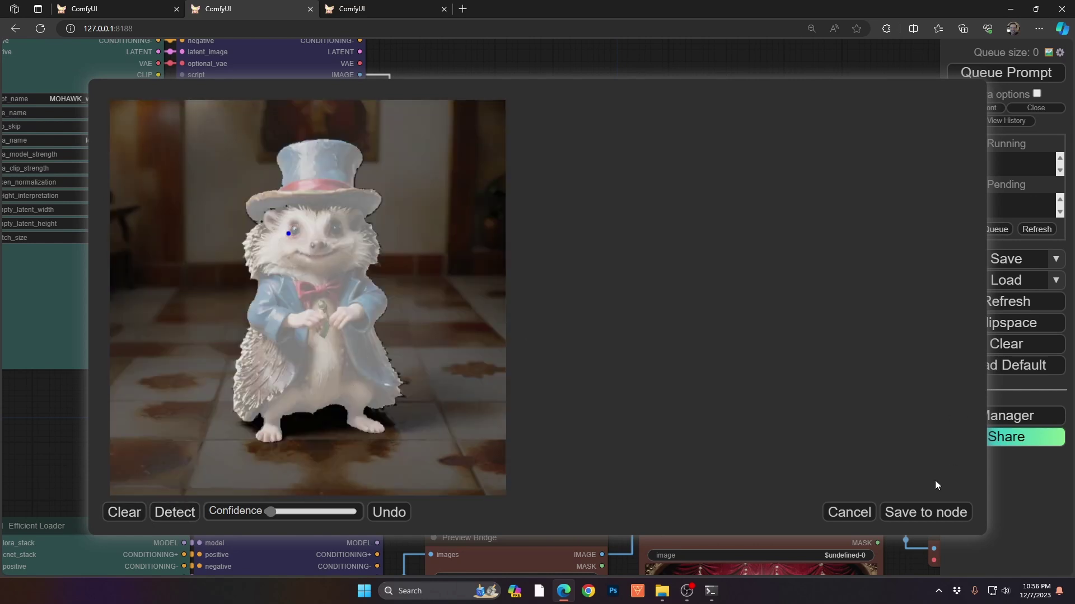
pyautogui.click(938, 512)
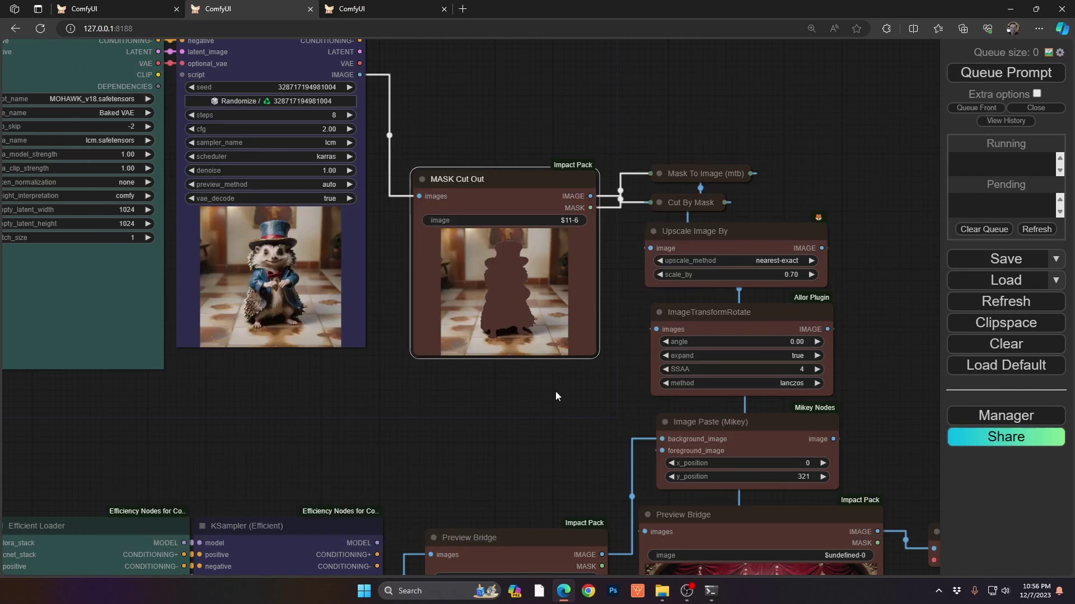
pyautogui.moveTo(549, 394); pyautogui.dragTo(495, 358)
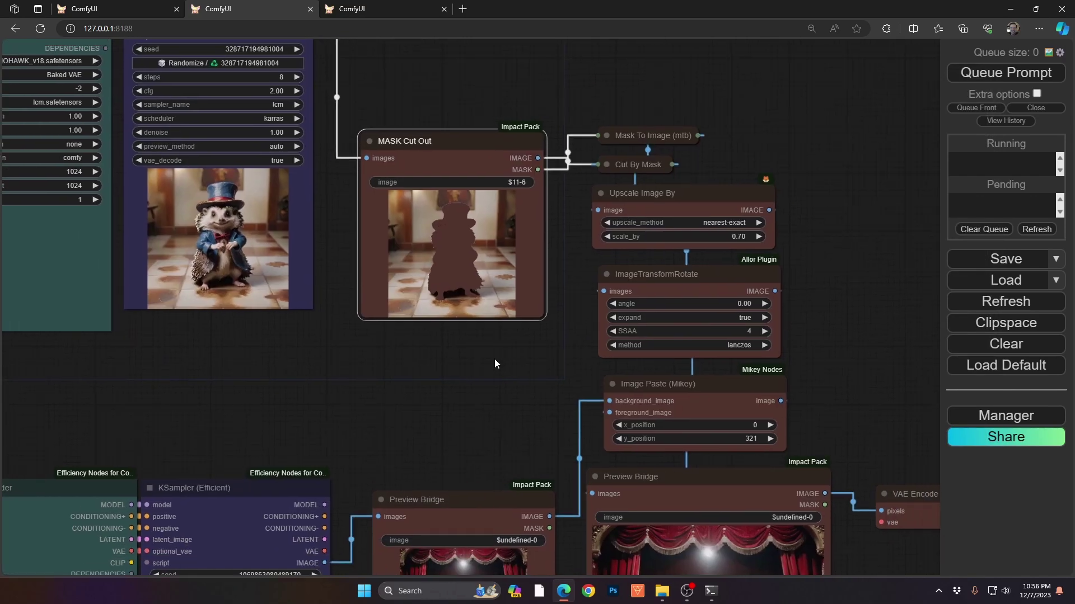
pyautogui.rightClick(448, 263)
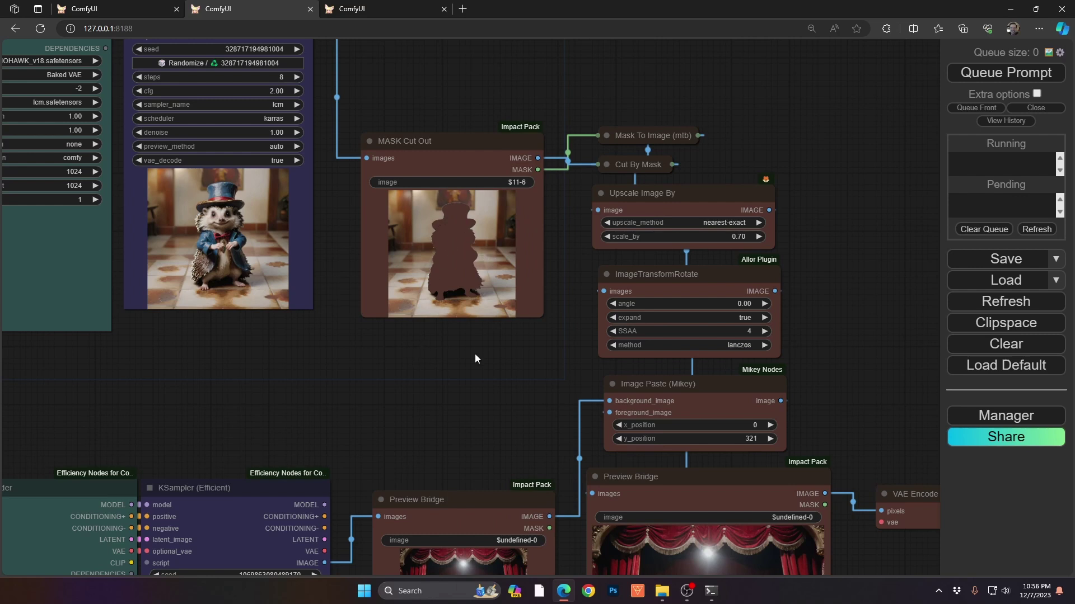
pyautogui.moveTo(510, 362); pyautogui.dragTo(397, 268)
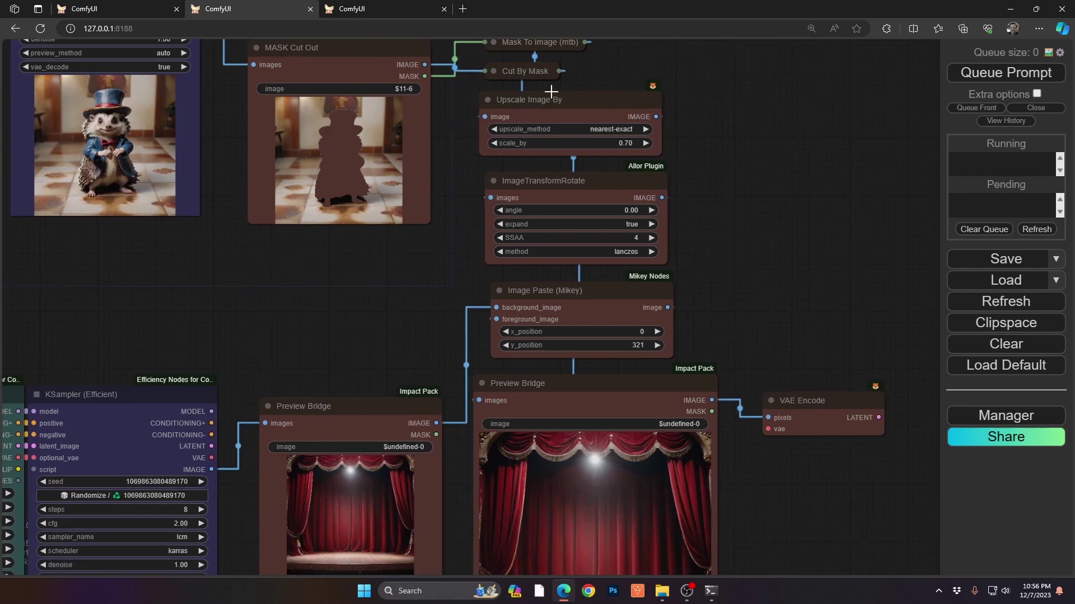
# Step: Set Image Paste (Mikey) y_position to 0 and check the hedgehog at the stage's top-left
pyautogui.click(633, 345)
pyautogui.hotkey('ctrl', 'a')
pyautogui.press('BackSpace')
pyautogui.press('Return')
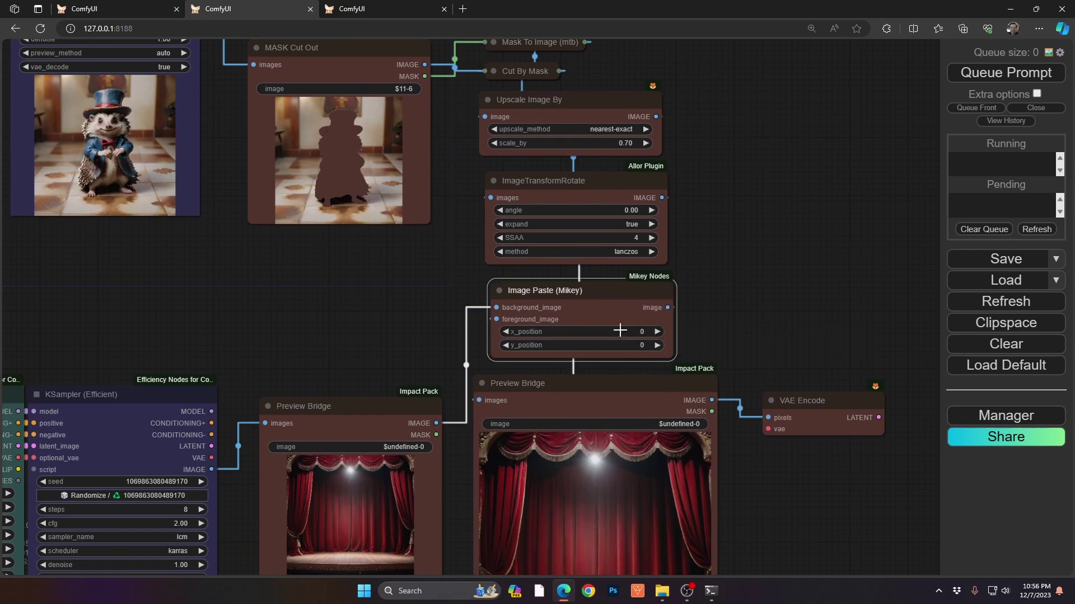
pyautogui.moveTo(736, 323); pyautogui.dragTo(749, 234)
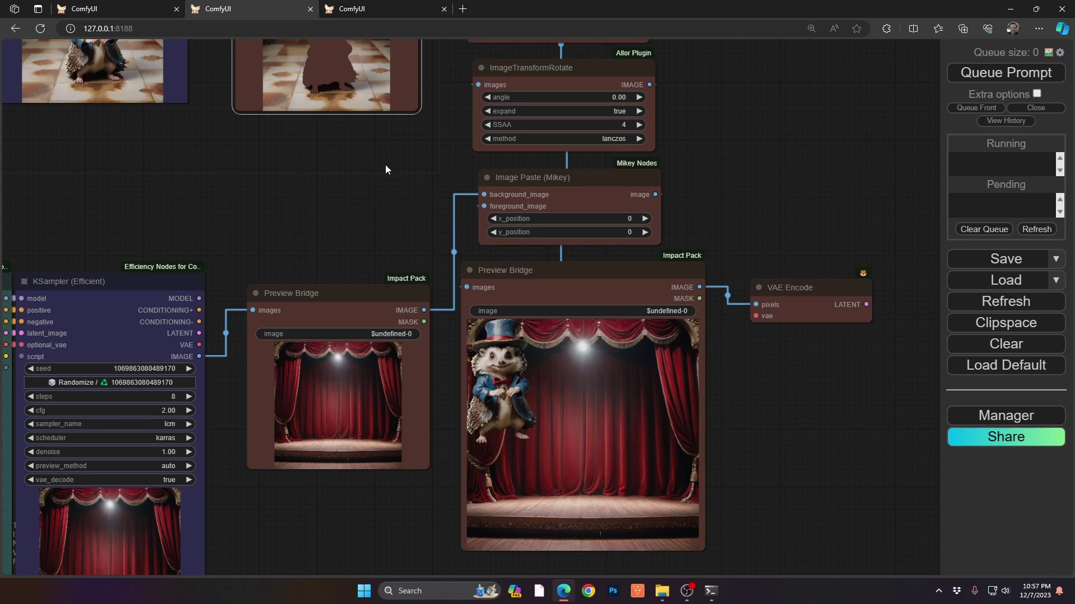
pyautogui.moveTo(385, 165); pyautogui.dragTo(347, 200)
pyautogui.moveTo(642, 98); pyautogui.dragTo(633, 116)
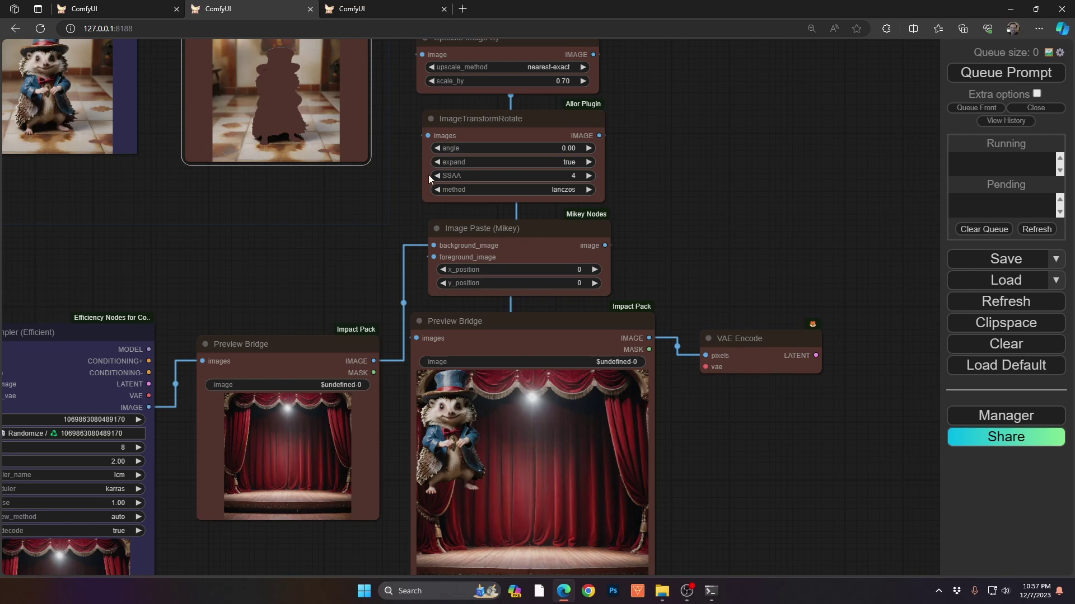
# Step: Set the hedgehog's scale_by to 0.63 and its angle to 3.44°
pyautogui.moveTo(645, 85); pyautogui.dragTo(653, 113)
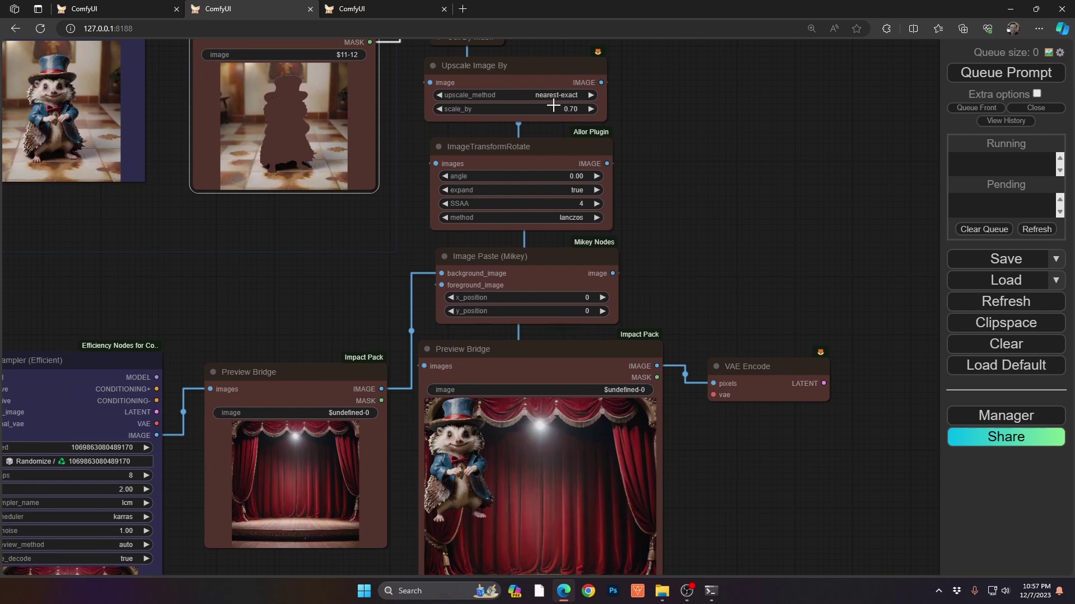
pyautogui.moveTo(701, 272); pyautogui.dragTo(680, 205)
pyautogui.moveTo(550, 83)
pyautogui.mouseDown()
pyautogui.moveTo(541, 82)
pyautogui.moveTo(568, 77)
pyautogui.mouseUp()
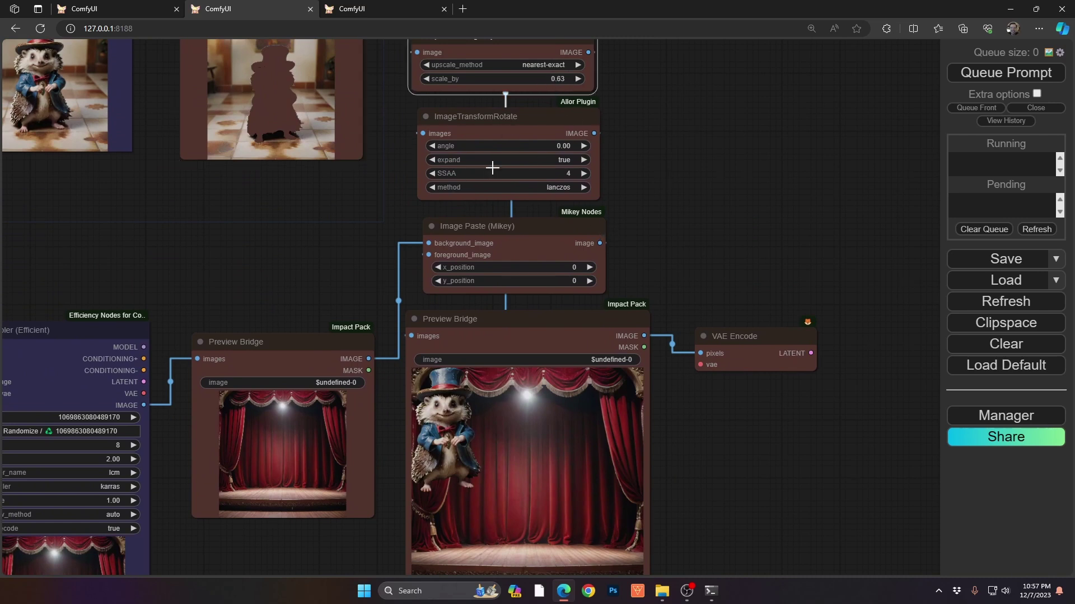
pyautogui.moveTo(540, 145); pyautogui.dragTo(566, 145)
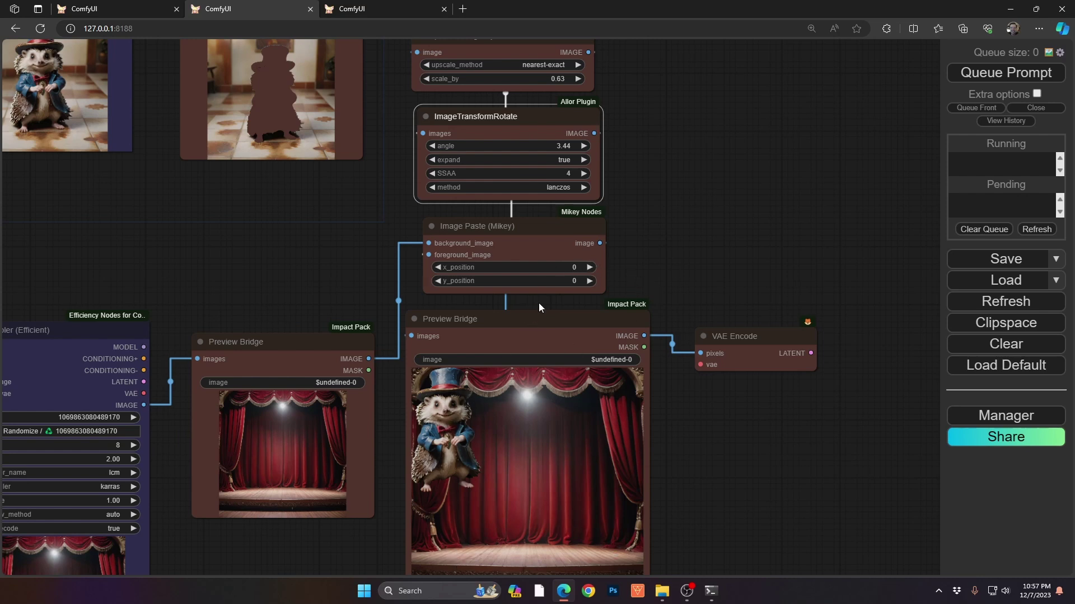
# Step: Place the hedgehog at x 752, y 277 and queue the workflow to preview it
pyautogui.moveTo(538, 272); pyautogui.dragTo(804, 237)
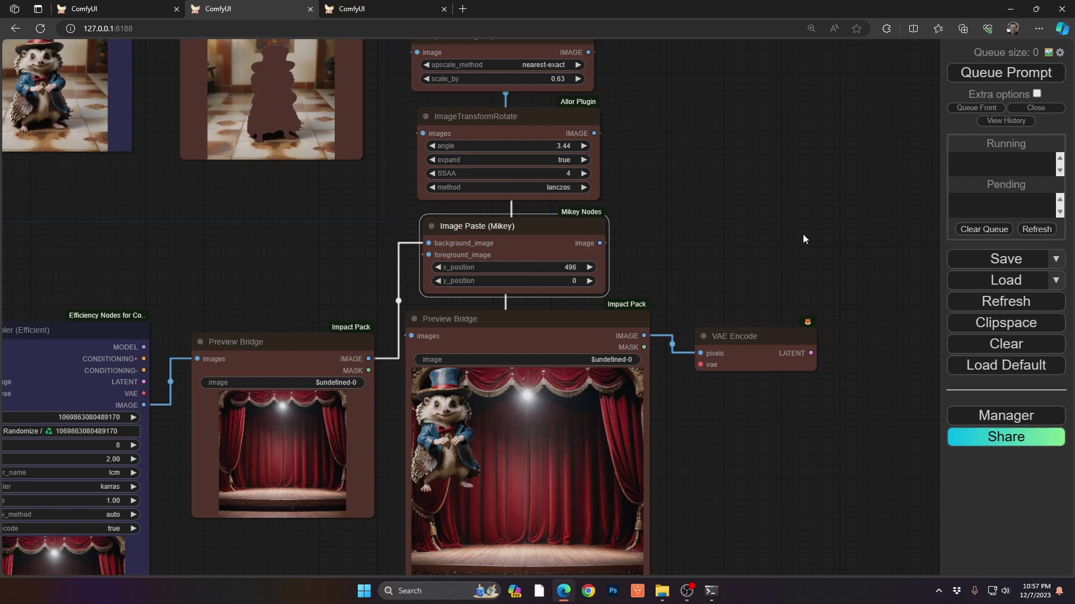
pyautogui.moveTo(545, 266); pyautogui.dragTo(679, 272)
pyautogui.moveTo(550, 279); pyautogui.dragTo(708, 280)
pyautogui.hotkey('ctrl', 'Return')
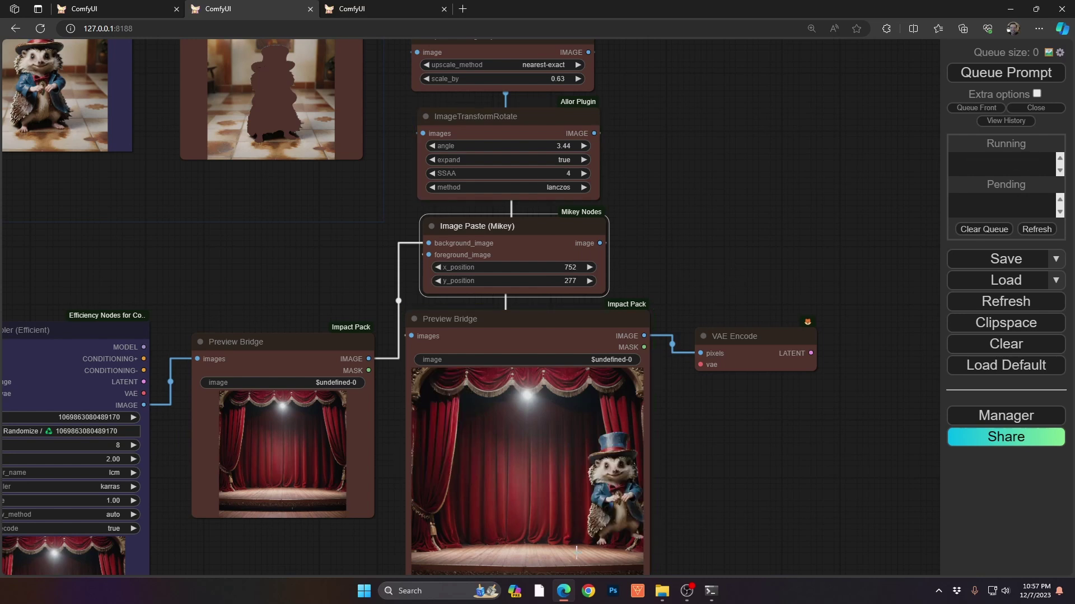
pyautogui.moveTo(754, 281); pyautogui.dragTo(763, 210)
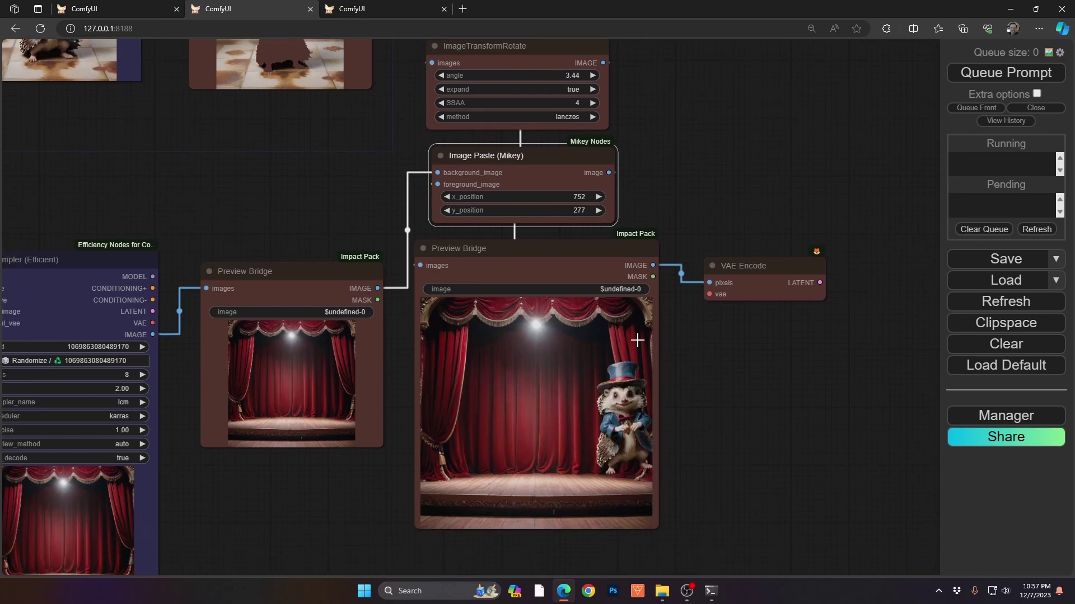
# Step: Move the hedgehog to x 656, y 349 and rerun the workflow
pyautogui.moveTo(569, 200)
pyautogui.mouseDown()
pyautogui.moveTo(519, 198)
pyautogui.moveTo(582, 212)
pyautogui.mouseUp()
pyautogui.hotkey('ctrl', 'Return')
pyautogui.hotkey('ctrl', 'Return')
pyautogui.hotkey('ctrl', 'Return')
pyautogui.hotkey('ctrl', 'Return')
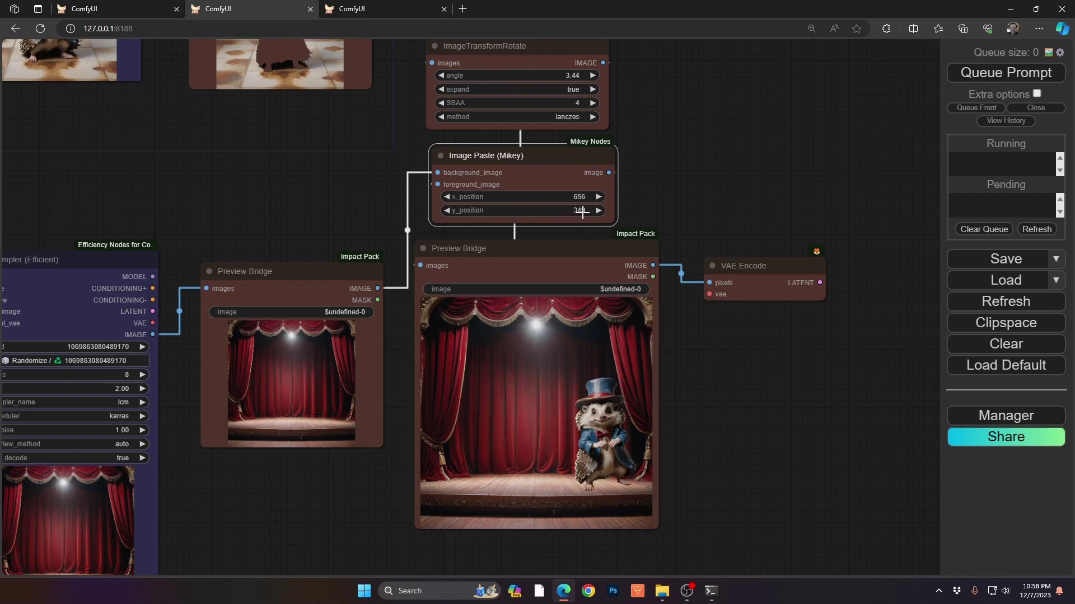
pyautogui.moveTo(642, 103); pyautogui.dragTo(637, 145)
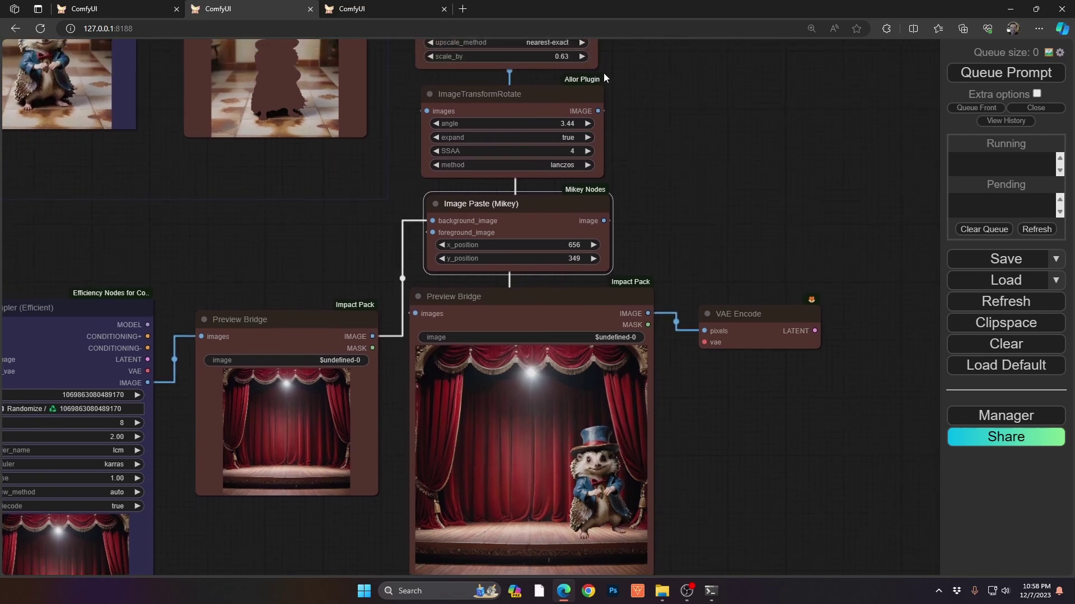
# Step: Tilt the hedgehog to 9.04° and nudge it to x 636
pyautogui.moveTo(619, 75); pyautogui.dragTo(623, 96)
pyautogui.moveTo(544, 145); pyautogui.dragTo(607, 139)
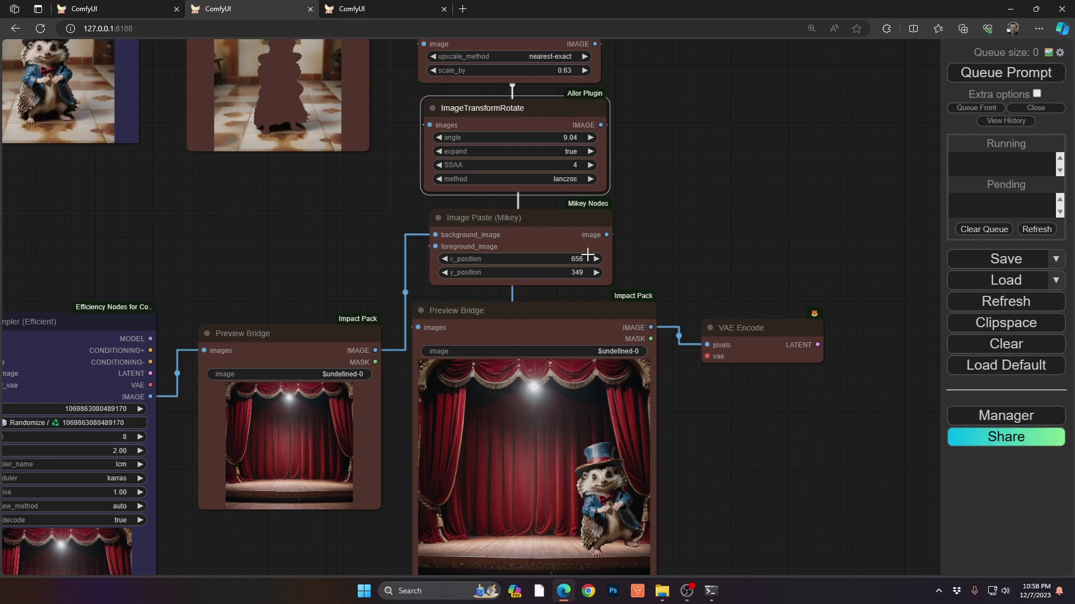
pyautogui.moveTo(554, 259); pyautogui.dragTo(546, 261)
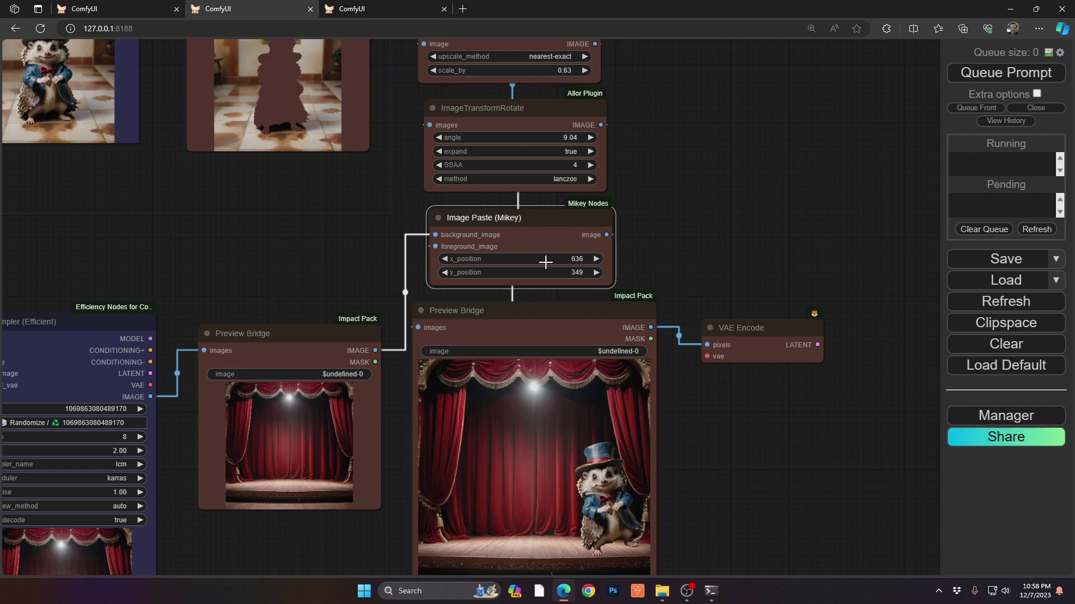
pyautogui.moveTo(764, 218); pyautogui.dragTo(731, 129)
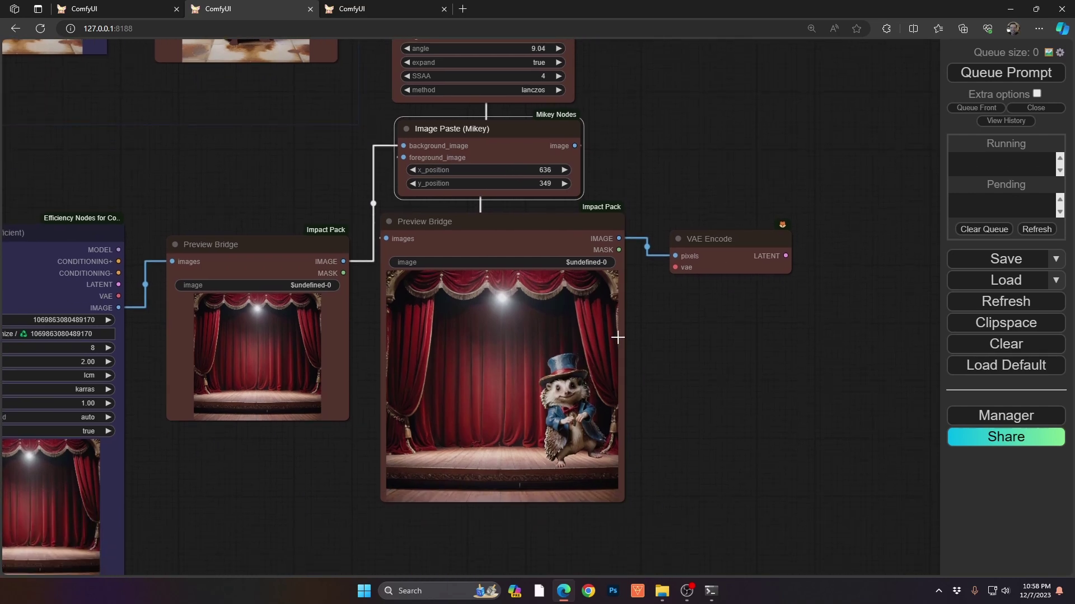
# Step: Add an ImpactControlBridge node to the canvas by searching 'brid'
pyautogui.moveTo(806, 326); pyautogui.dragTo(603, 368)
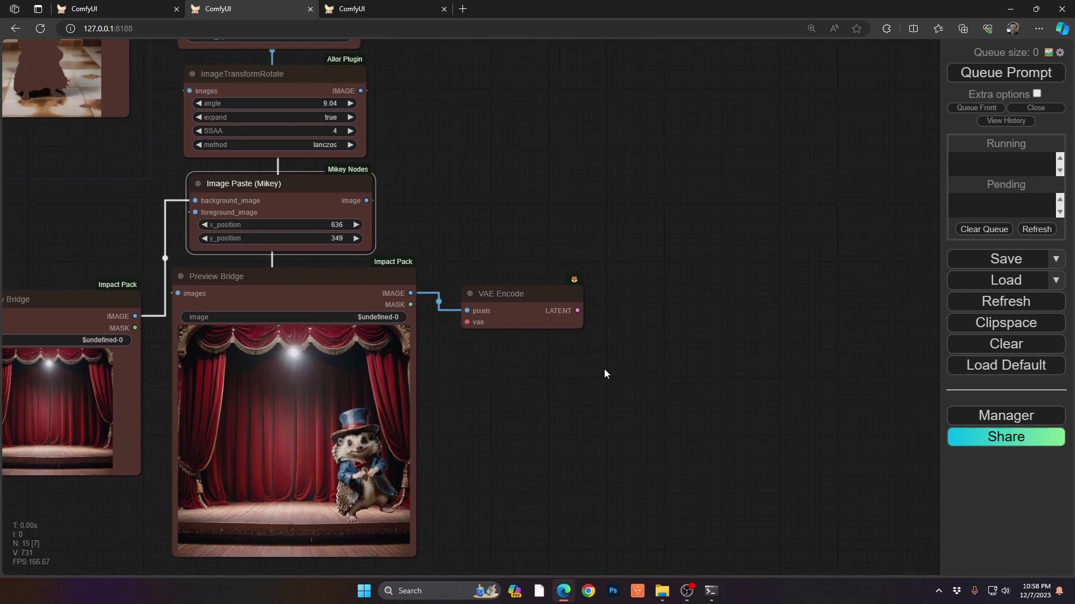
pyautogui.doubleClick(631, 272)
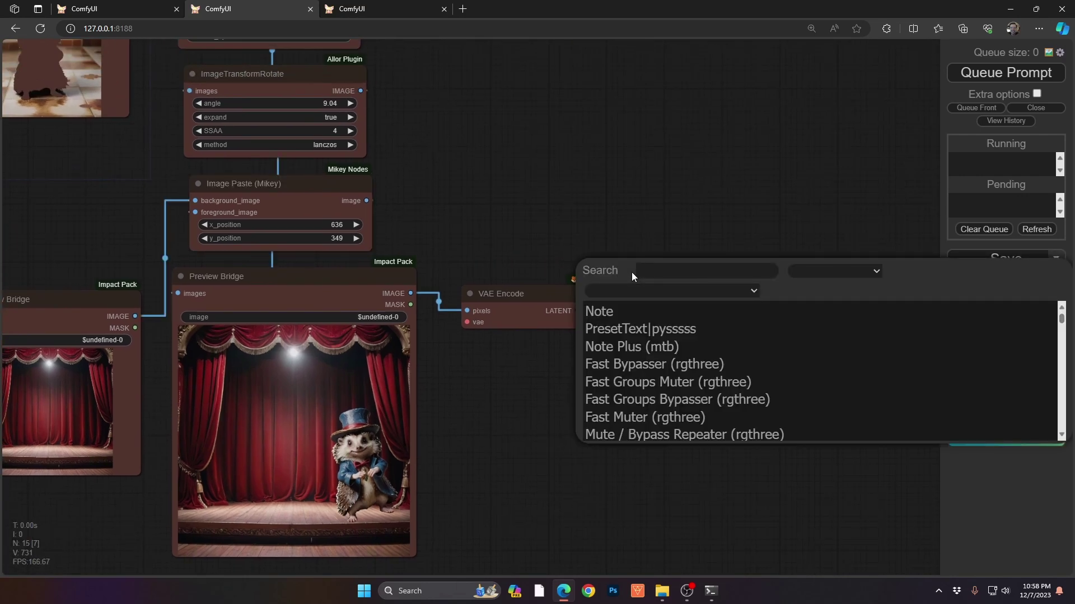
pyautogui.write('brid')
pyautogui.press('Down')
pyautogui.press('Return')
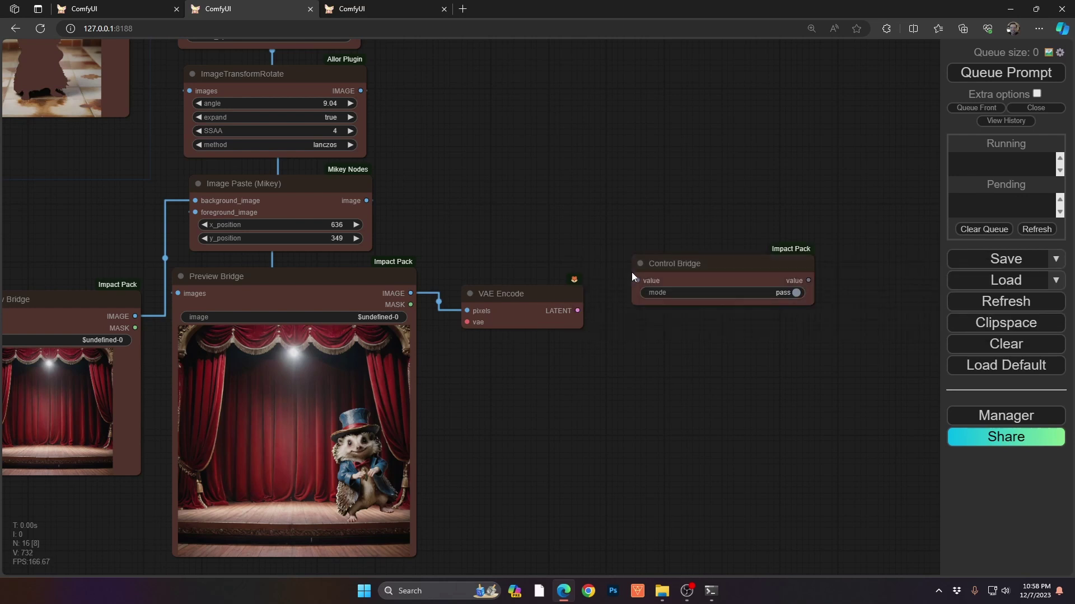
# Step: Insert the saved woman-portrait node template and route the stage latent through Control Bridge into it
pyautogui.moveTo(837, 343); pyautogui.dragTo(496, 359)
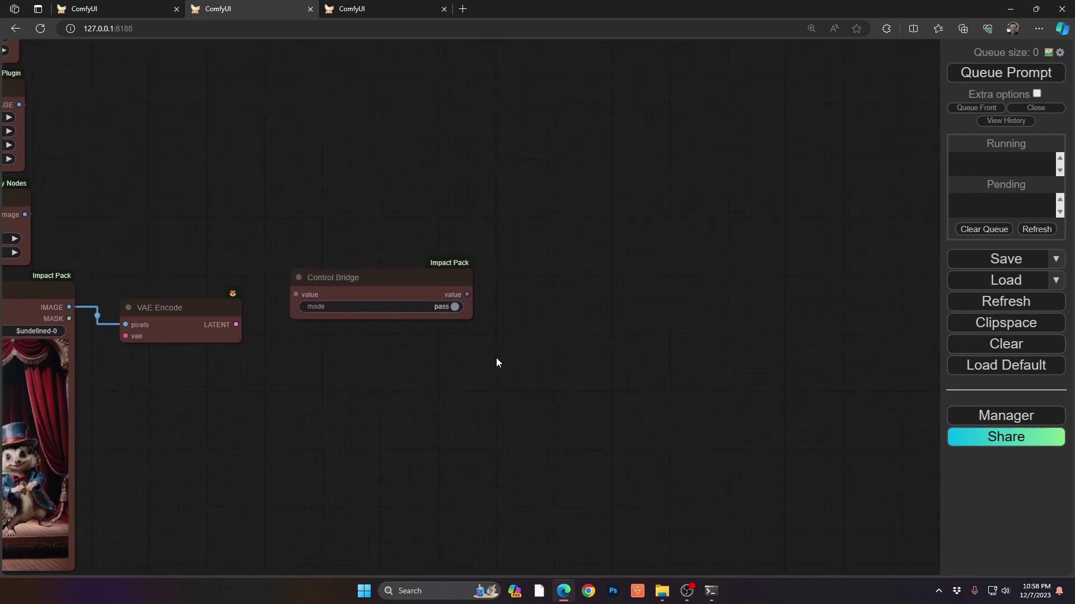
pyautogui.rightClick(576, 244)
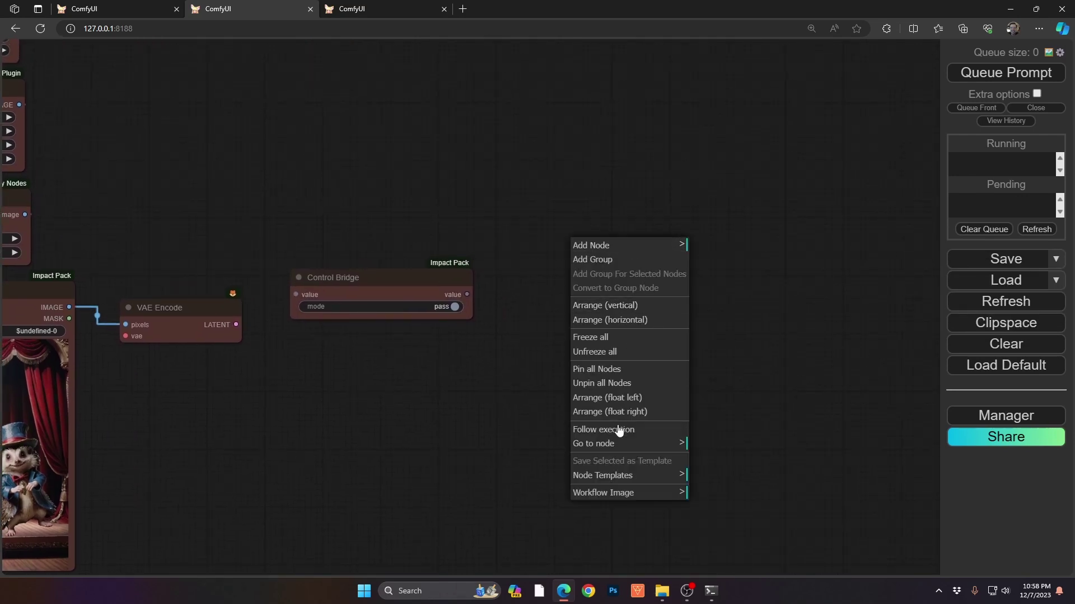
pyautogui.click(632, 477)
pyautogui.click(759, 513)
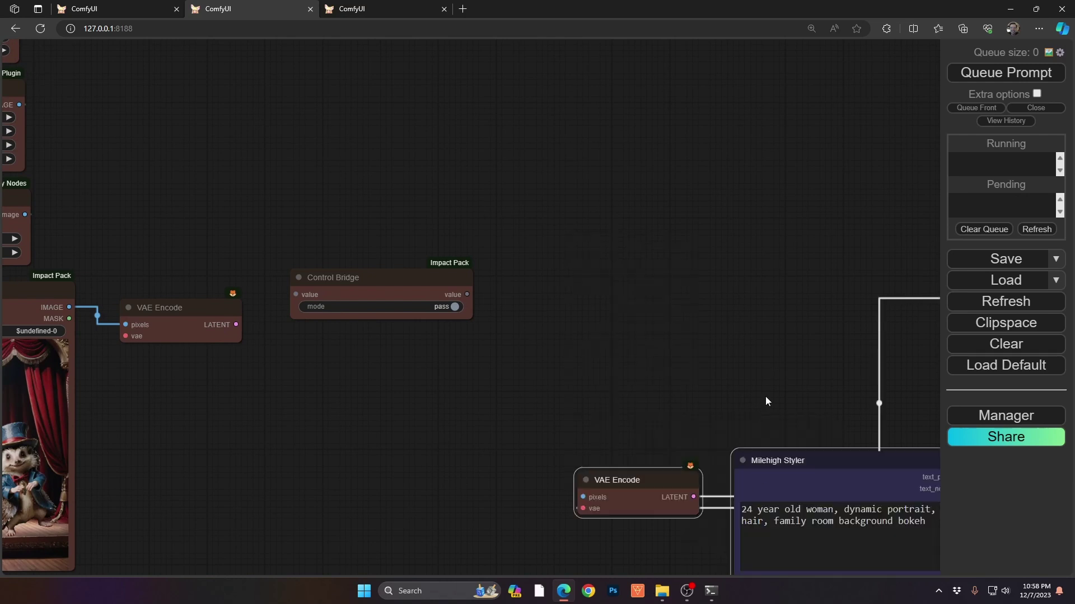
pyautogui.moveTo(813, 454); pyautogui.dragTo(742, 257)
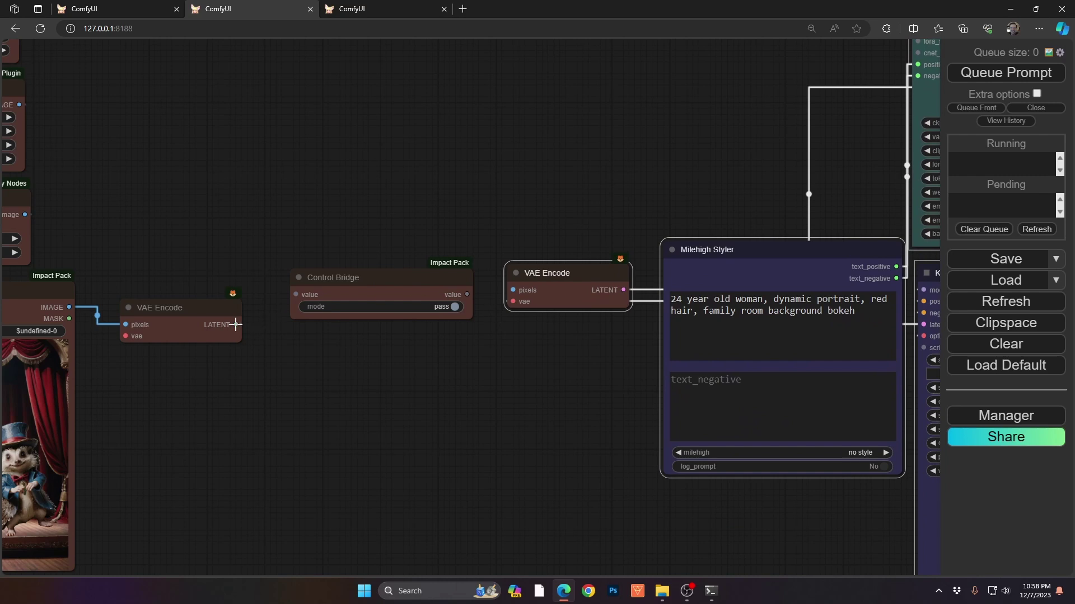
pyautogui.moveTo(235, 325); pyautogui.dragTo(300, 295)
pyautogui.moveTo(466, 295); pyautogui.dragTo(597, 356)
# Step: Connect the VAE to the stage VAE Encode, delete the redundant VAE Encode, and set Control Bridge to block
pyautogui.moveTo(187, 382); pyautogui.dragTo(552, 367)
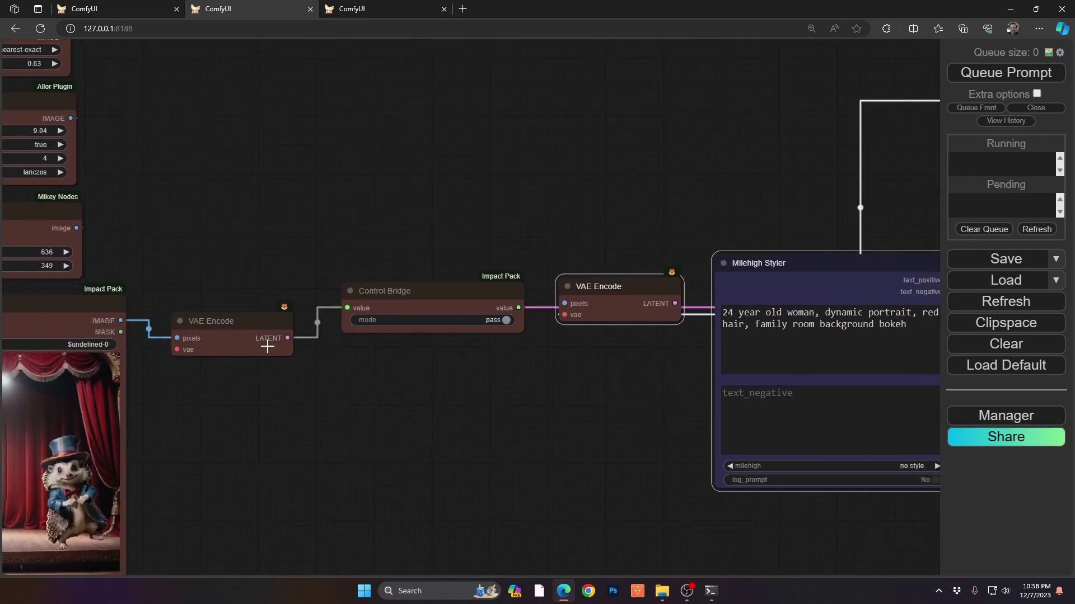
pyautogui.moveTo(565, 315); pyautogui.dragTo(271, 340)
pyautogui.moveTo(576, 302); pyautogui.dragTo(488, 440)
pyautogui.press('Delete')
pyautogui.moveTo(448, 287); pyautogui.dragTo(523, 307)
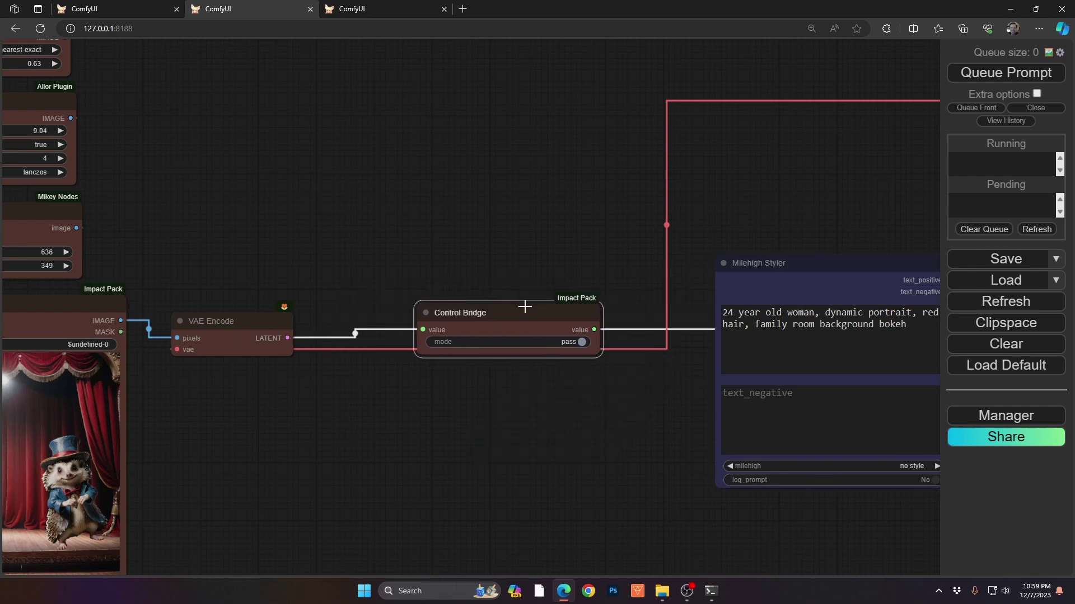
pyautogui.moveTo(250, 312); pyautogui.dragTo(296, 309)
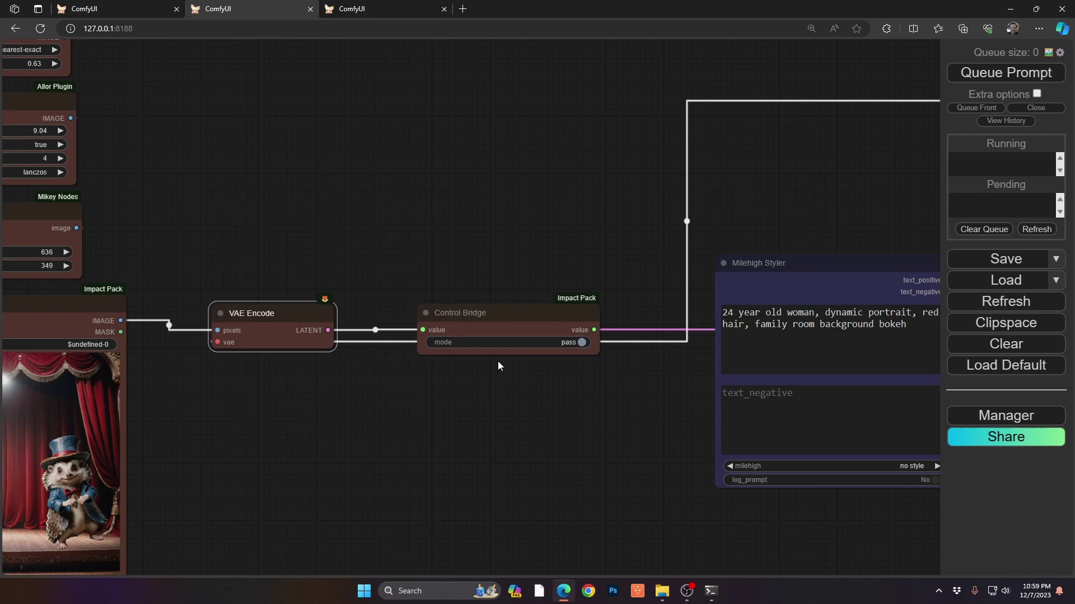
pyautogui.click(582, 343)
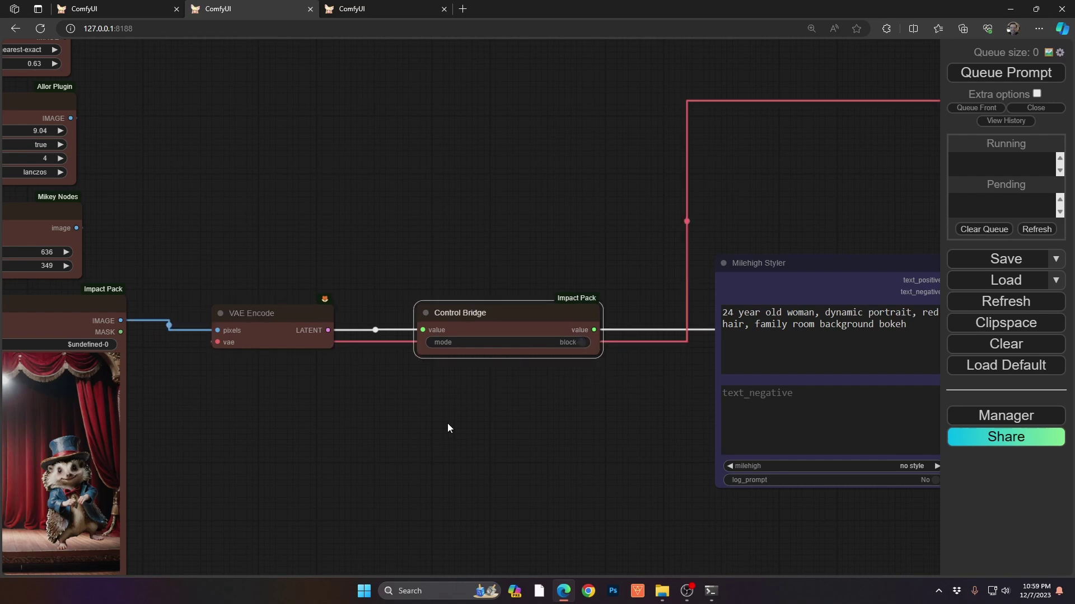
# Step: Switch Control Bridge back to pass and zoom out to see the whole workflow
pyautogui.click(582, 342)
pyautogui.moveTo(689, 400); pyautogui.dragTo(515, 376)
pyautogui.moveTo(342, 470); pyautogui.dragTo(601, 498)
pyautogui.scroll(-5, 508, 496)
pyautogui.moveTo(508, 496); pyautogui.dragTo(379, 448)
# Step: Replace the styler's positive prompt with 'hedgehog magician character on a stage, children hedgehog characters'
pyautogui.click(700, 403)
pyautogui.hotkey('ctrl', 'a')
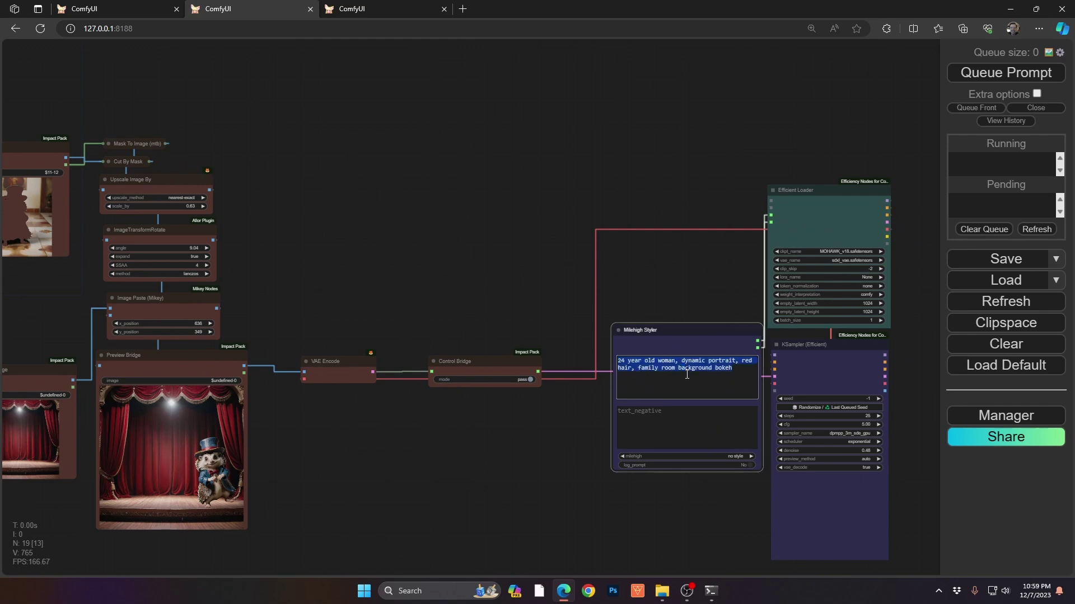
pyautogui.write('hedgehog magician on a stage,')
pyautogui.write('children')
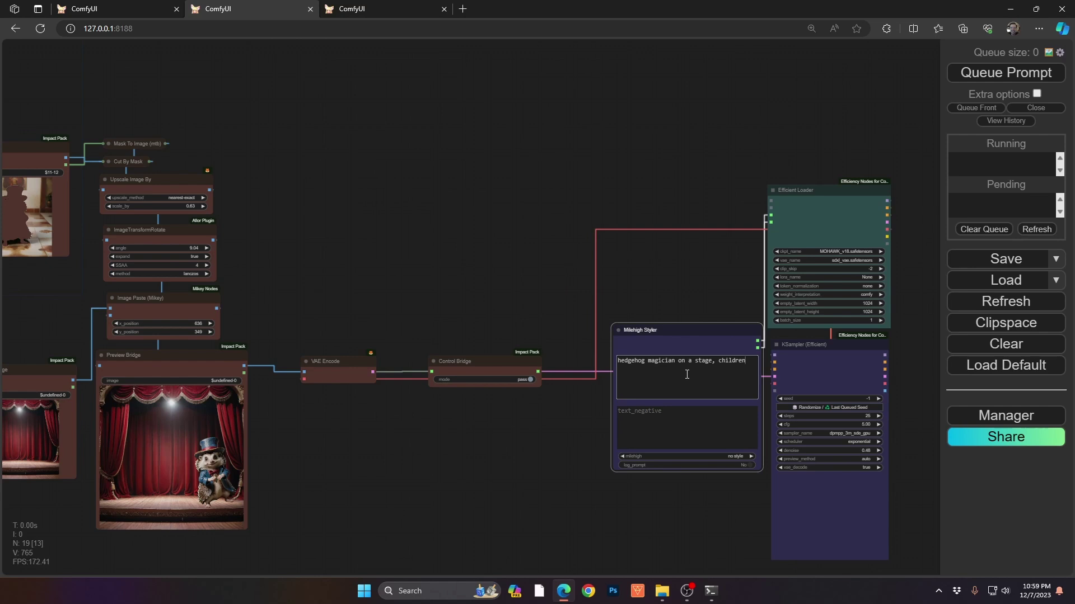
pyautogui.write(' hedgehog characterscharacter')
pyautogui.scroll(4, 853, 462)
pyautogui.scroll(3, 855, 465)
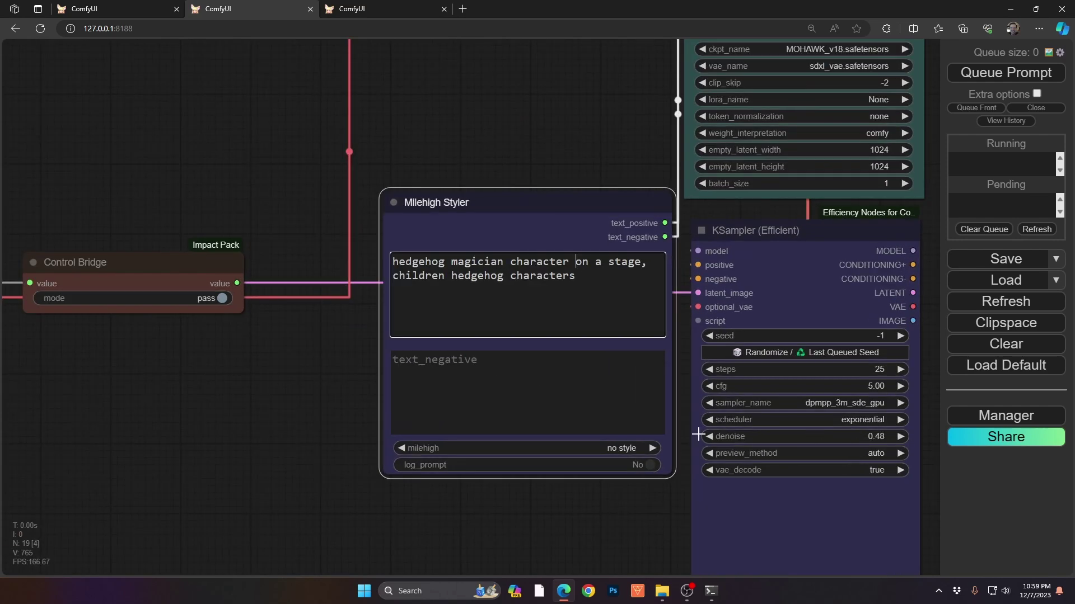
pyautogui.moveTo(278, 388); pyautogui.dragTo(639, 377)
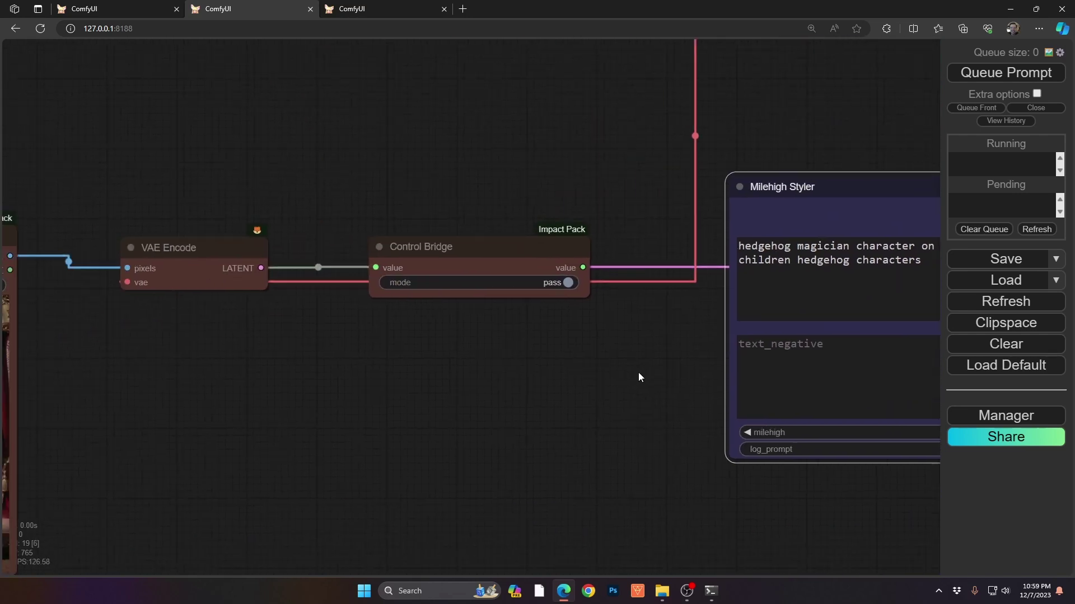
pyautogui.moveTo(219, 449); pyautogui.dragTo(643, 363)
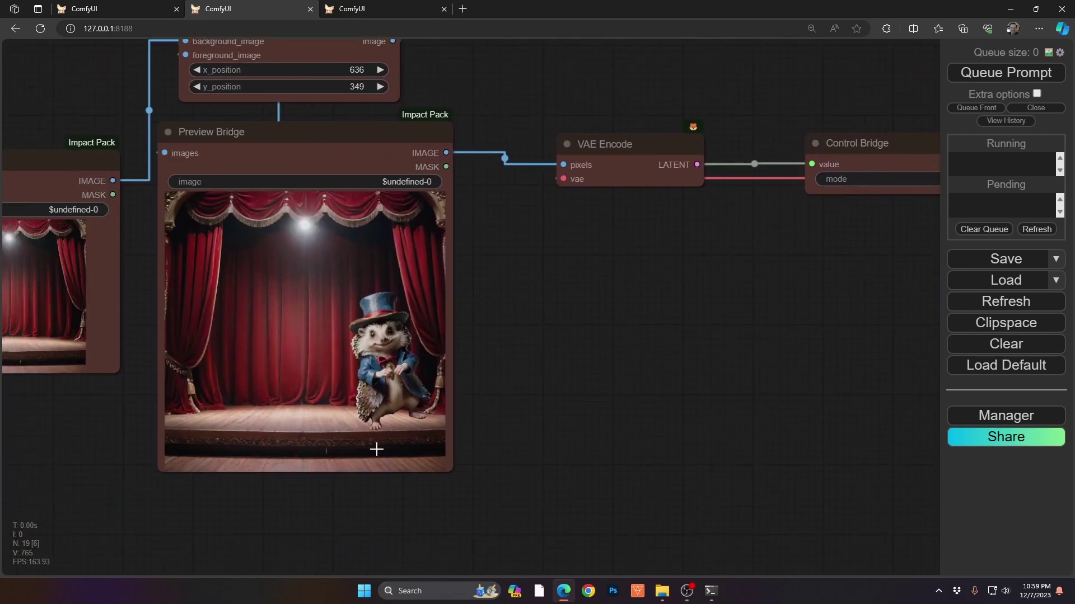
pyautogui.moveTo(691, 330); pyautogui.dragTo(300, 366)
pyautogui.scroll(-5, 405, 345)
# Step: Queue a generation, then raise KSampler denoise from 0.48 to 0.87 and queue again
pyautogui.moveTo(518, 367); pyautogui.dragTo(375, 341)
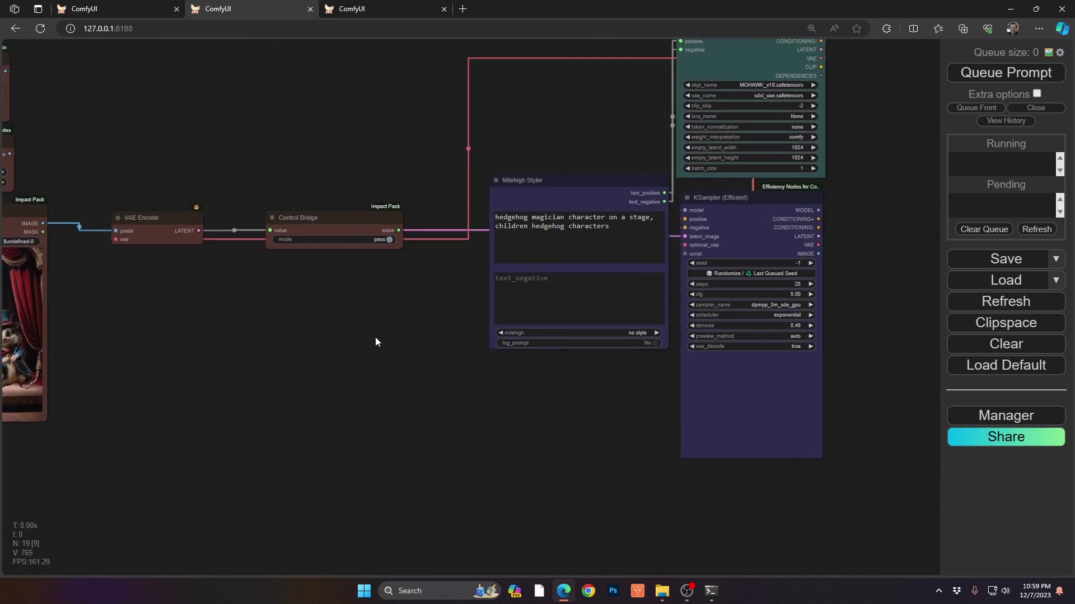
pyautogui.hotkey('ctrl', 'Return')
pyautogui.scroll(10, 731, 408)
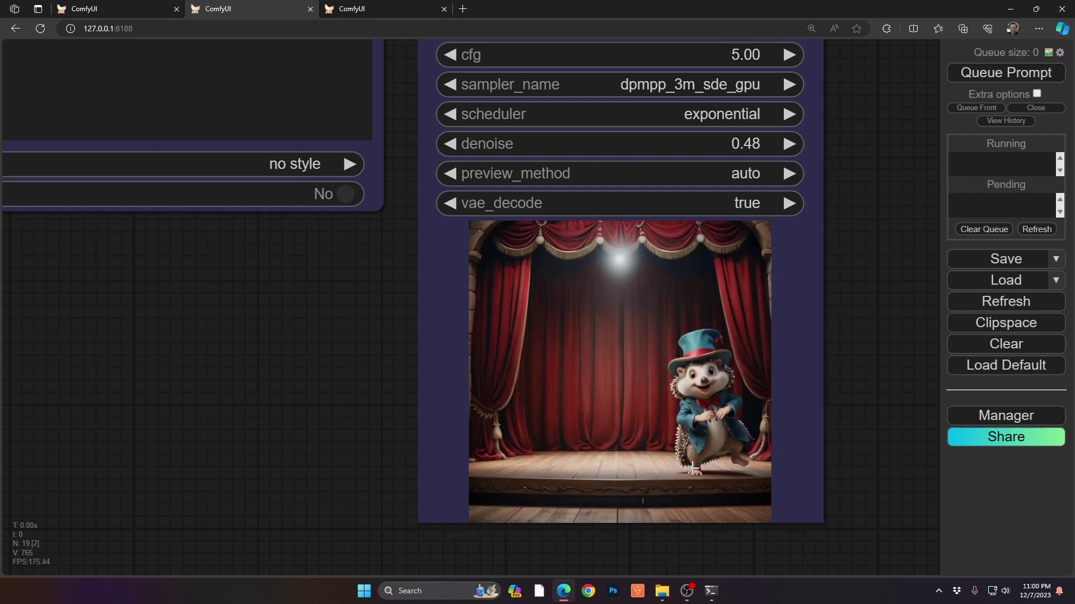
pyautogui.moveTo(867, 215); pyautogui.dragTo(862, 267)
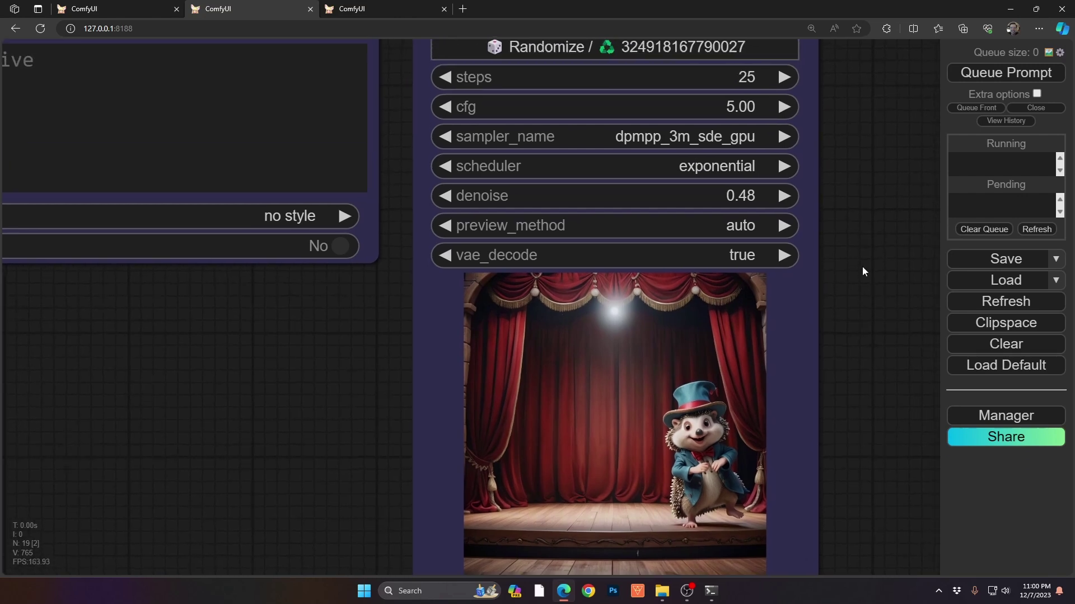
pyautogui.scroll(-2, 863, 268)
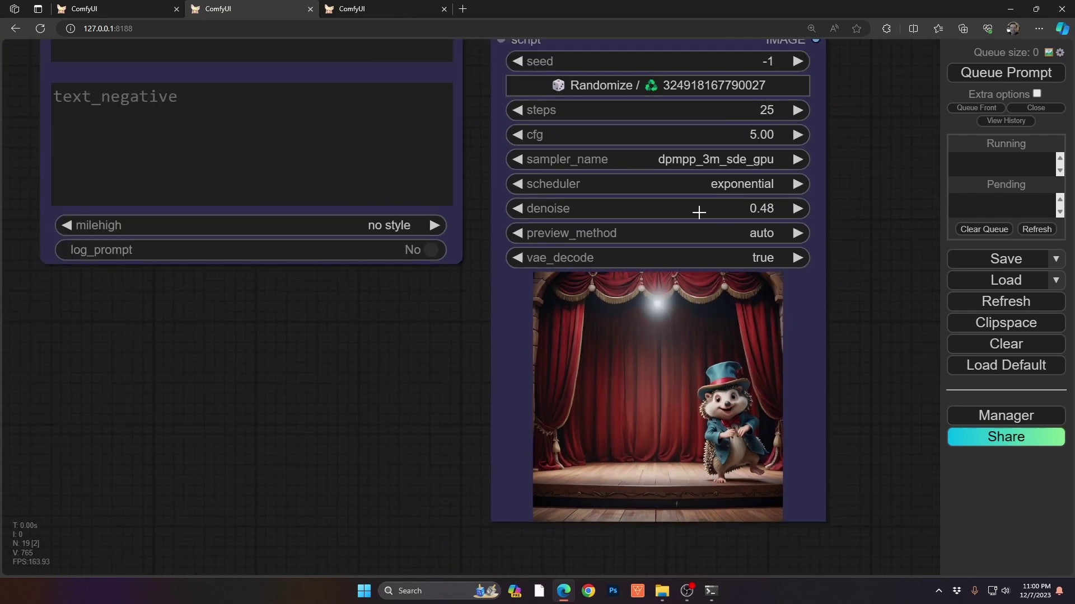
pyautogui.moveTo(688, 211); pyautogui.dragTo(710, 210)
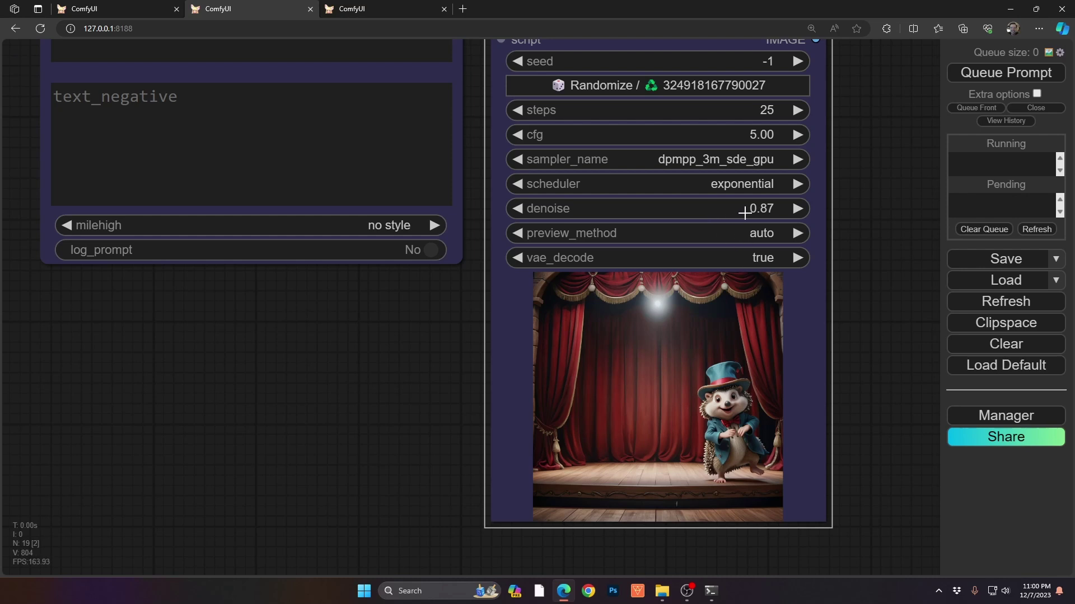
pyautogui.hotkey('ctrl', 'Return')
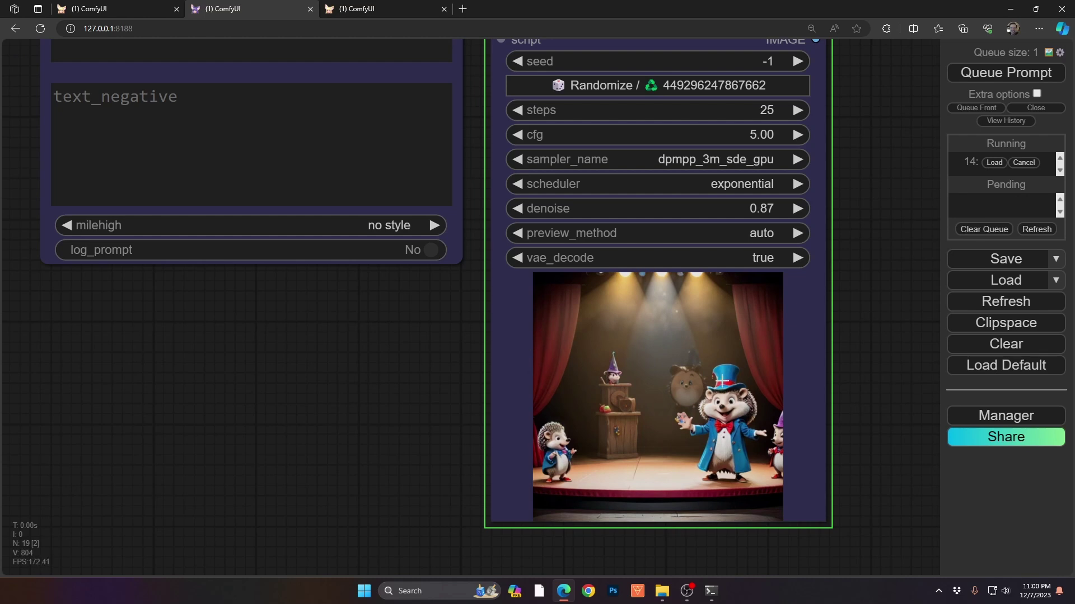
# Step: Review the Control Bridge, Preview Bridge and Image Paste nodes, then switch to the MASK USING WORDS workflow
pyautogui.scroll(-4, 319, 281)
pyautogui.moveTo(305, 302); pyautogui.dragTo(566, 458)
pyautogui.scroll(-3, 566, 456)
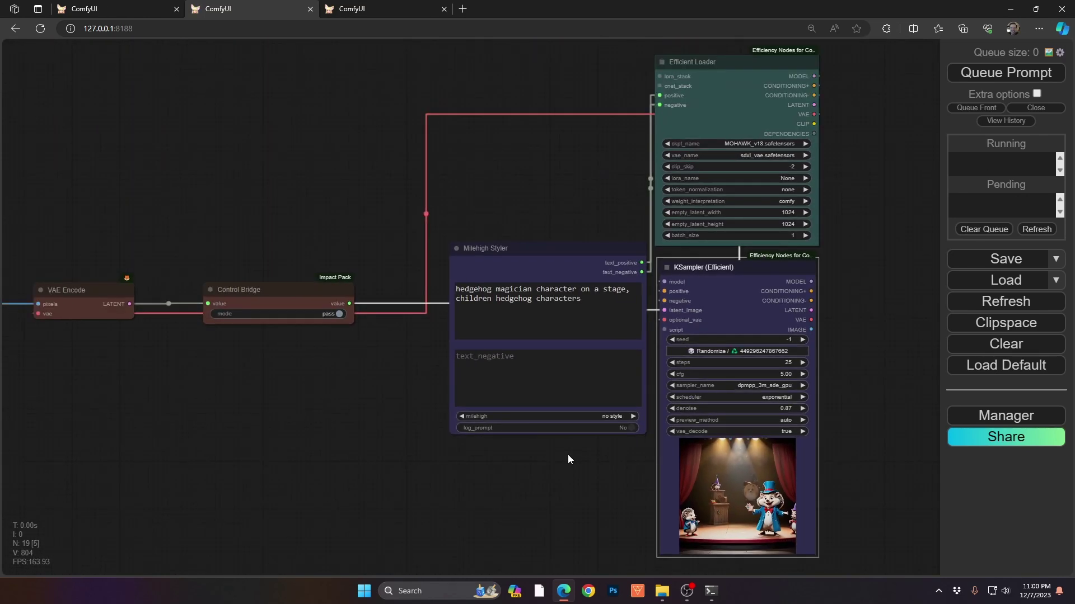
pyautogui.moveTo(258, 395); pyautogui.dragTo(693, 368)
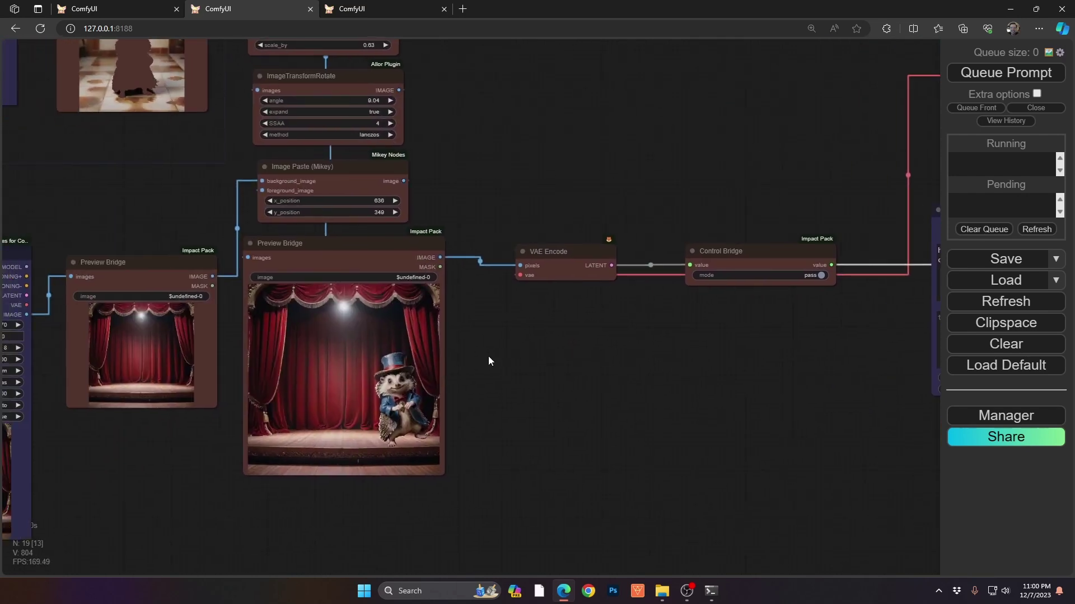
pyautogui.moveTo(488, 360); pyautogui.dragTo(689, 427)
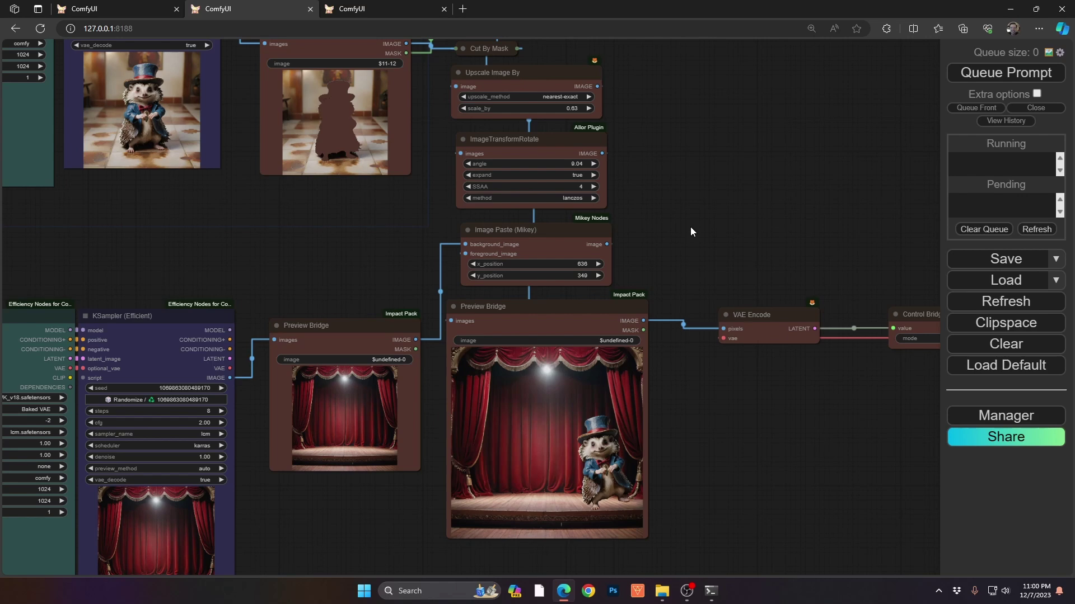
pyautogui.hotkey('ctrl', 'Tab')
pyautogui.moveTo(539, 194); pyautogui.dragTo(577, 254)
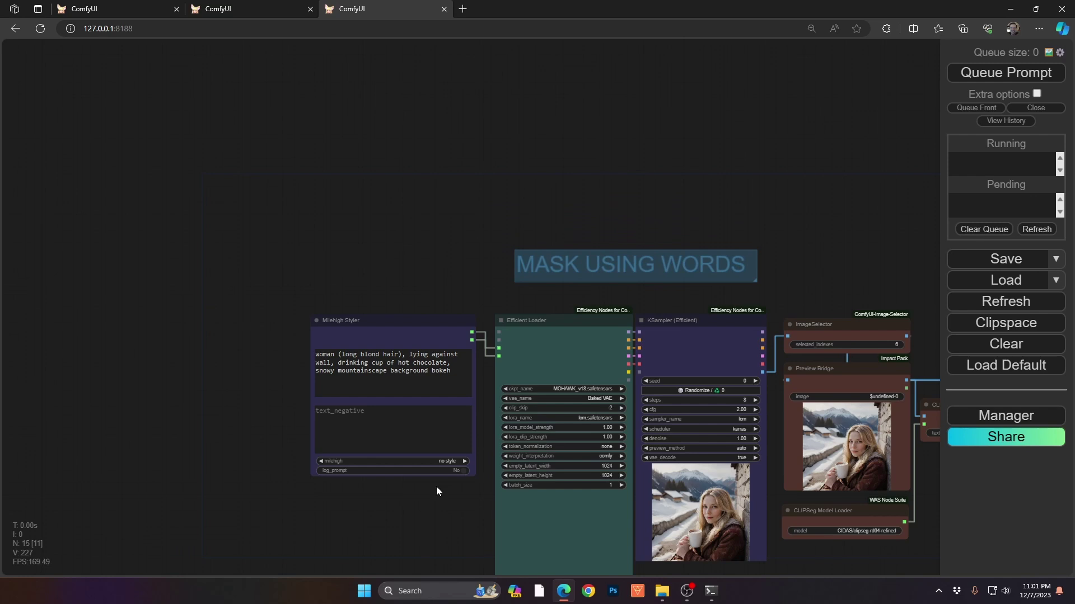
pyautogui.rightClick(840, 439)
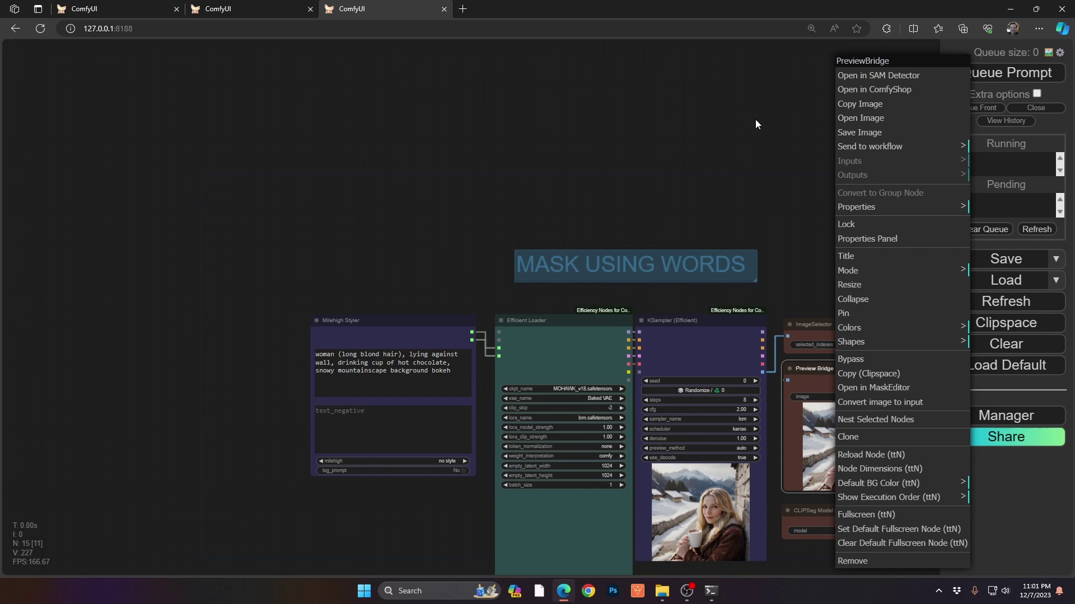
pyautogui.click(755, 120)
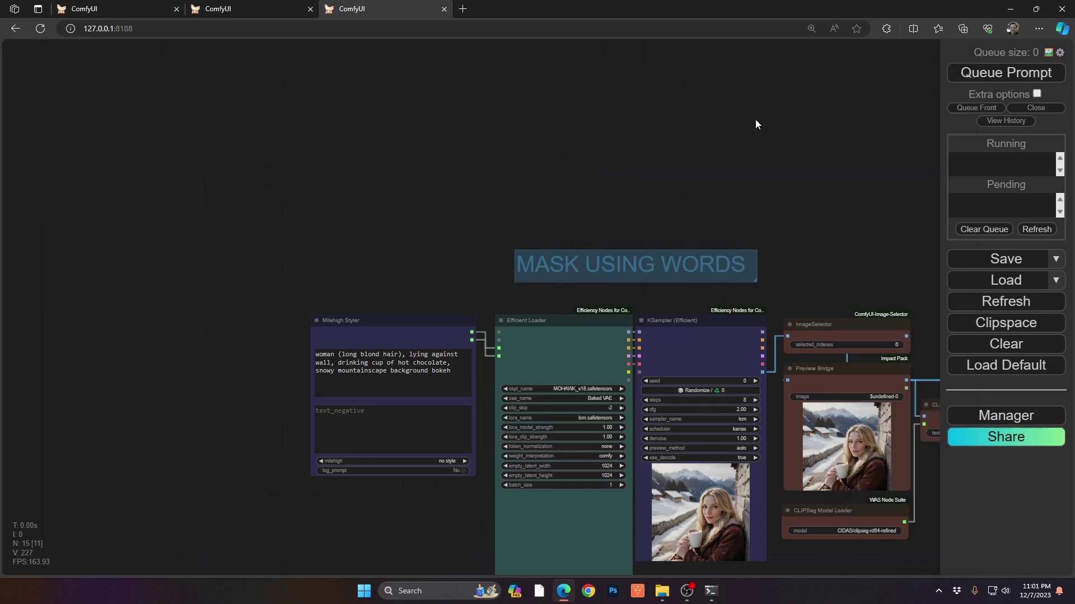
pyautogui.moveTo(836, 227); pyautogui.dragTo(763, 114)
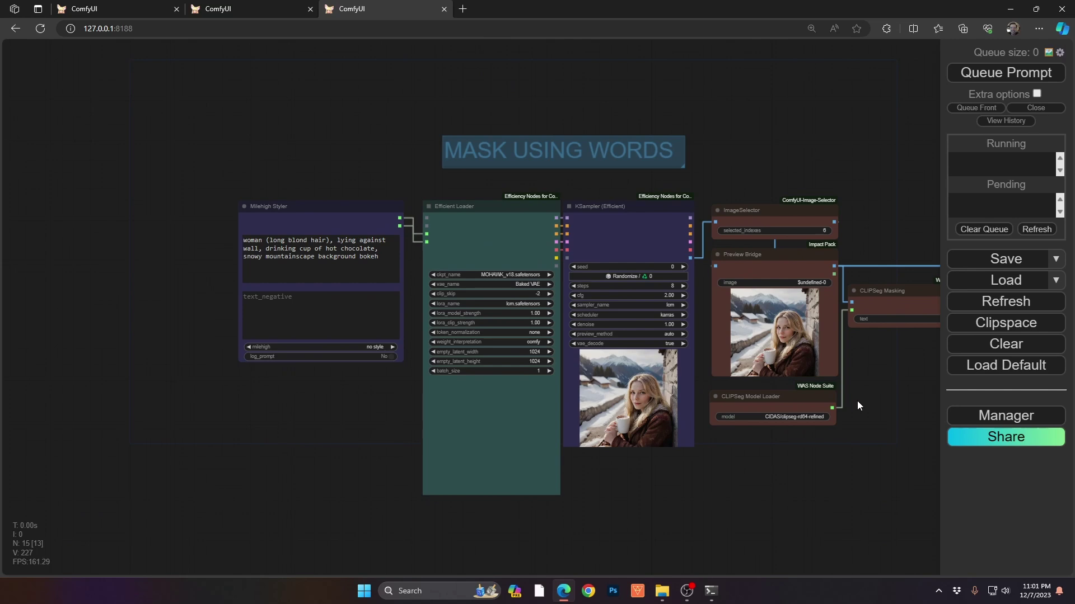
pyautogui.moveTo(661, 591)
pyautogui.click(603, 511)
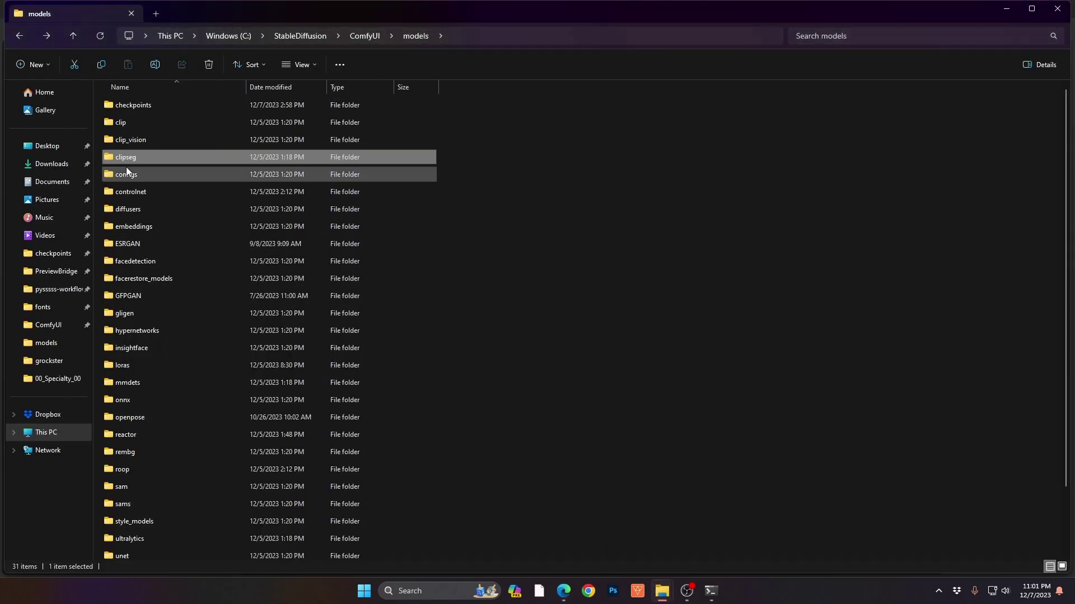
pyautogui.moveTo(133, 161)
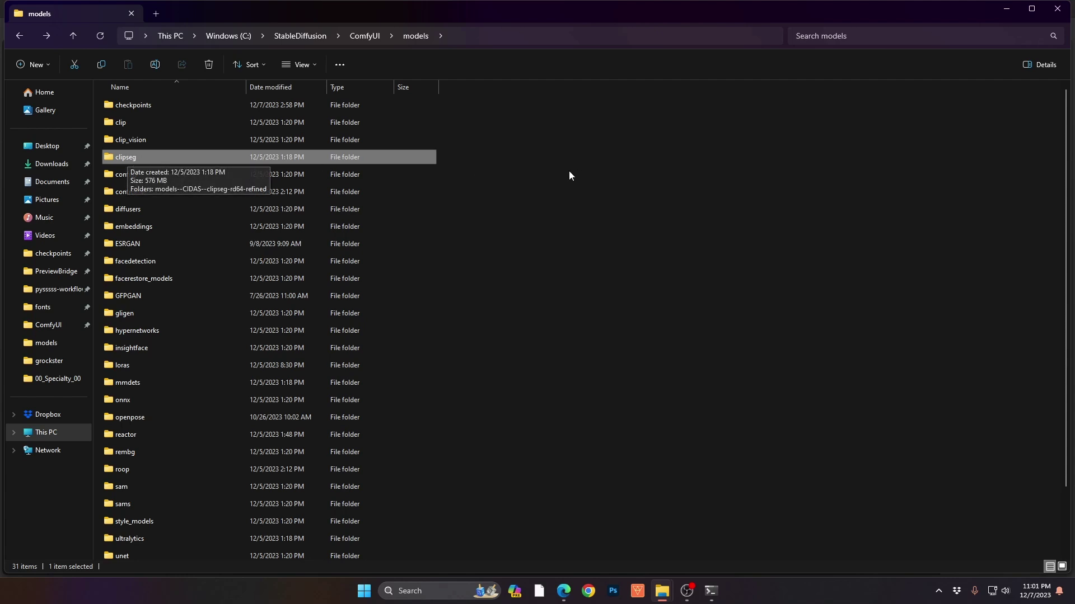
pyautogui.hotkey('alt', 'Tab')
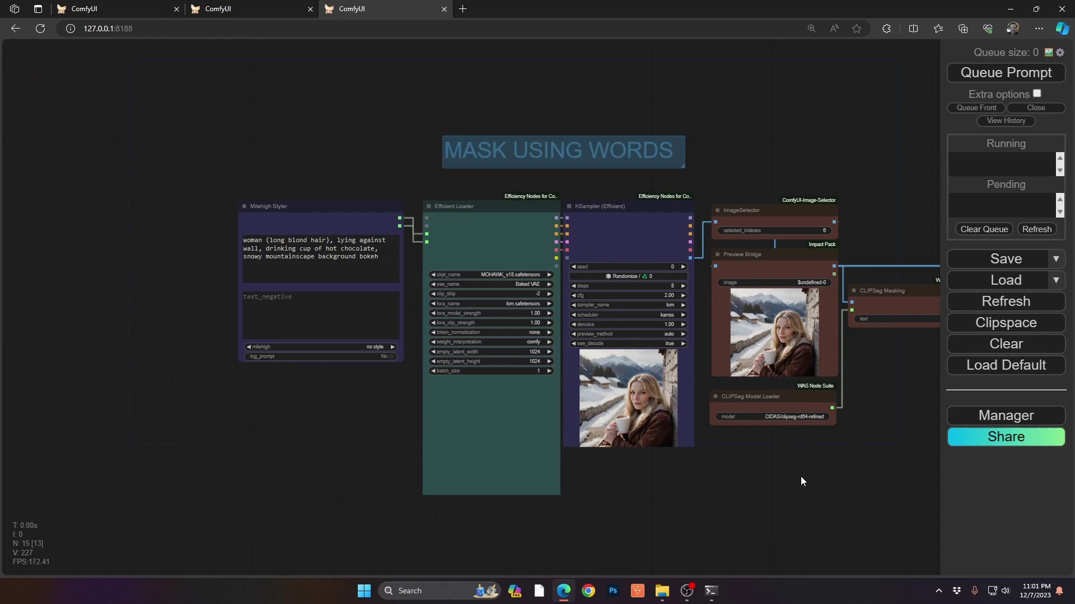
pyautogui.moveTo(800, 477); pyautogui.dragTo(656, 473)
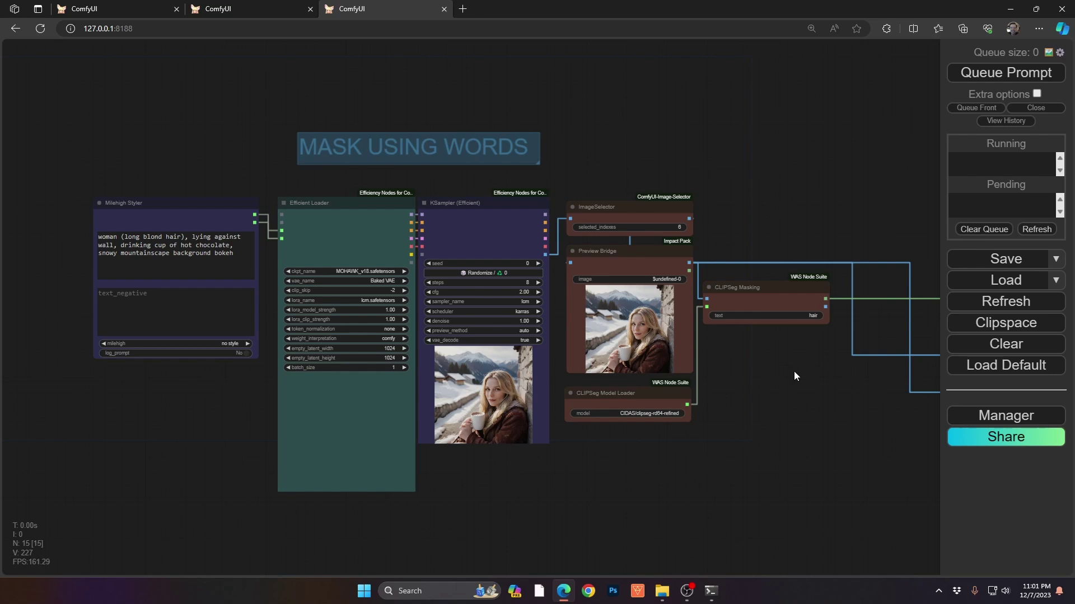
pyautogui.scroll(7, 781, 357)
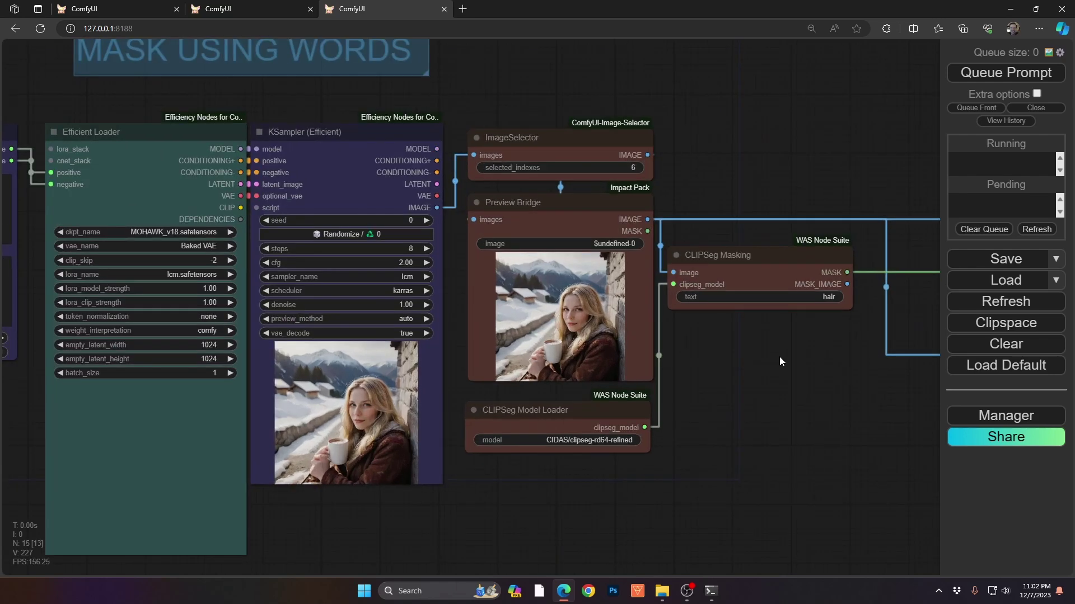
pyautogui.scroll(3, 779, 361)
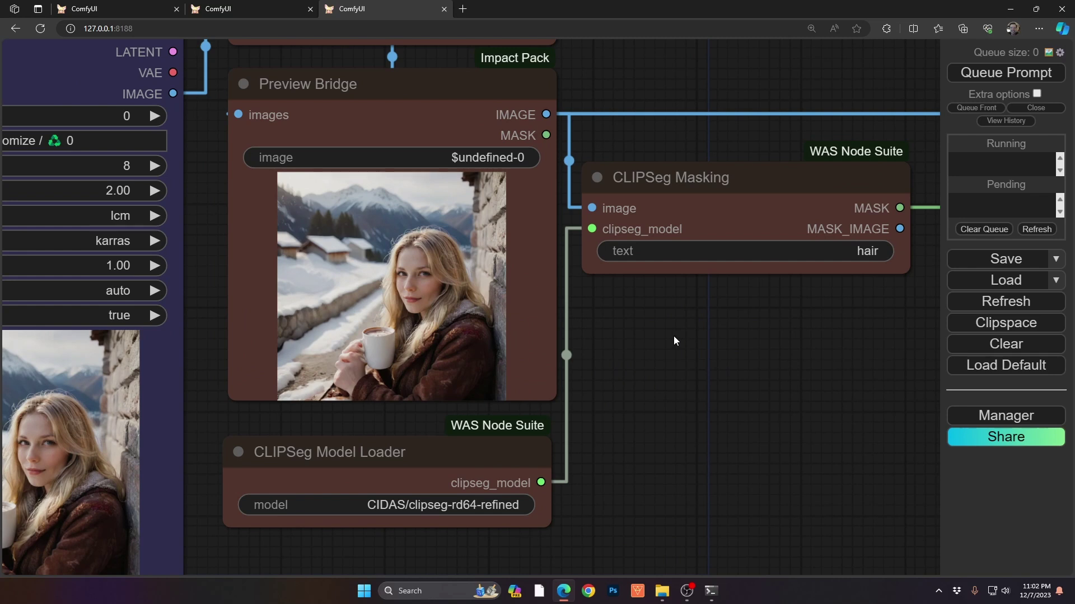
pyautogui.moveTo(674, 338); pyautogui.dragTo(688, 348)
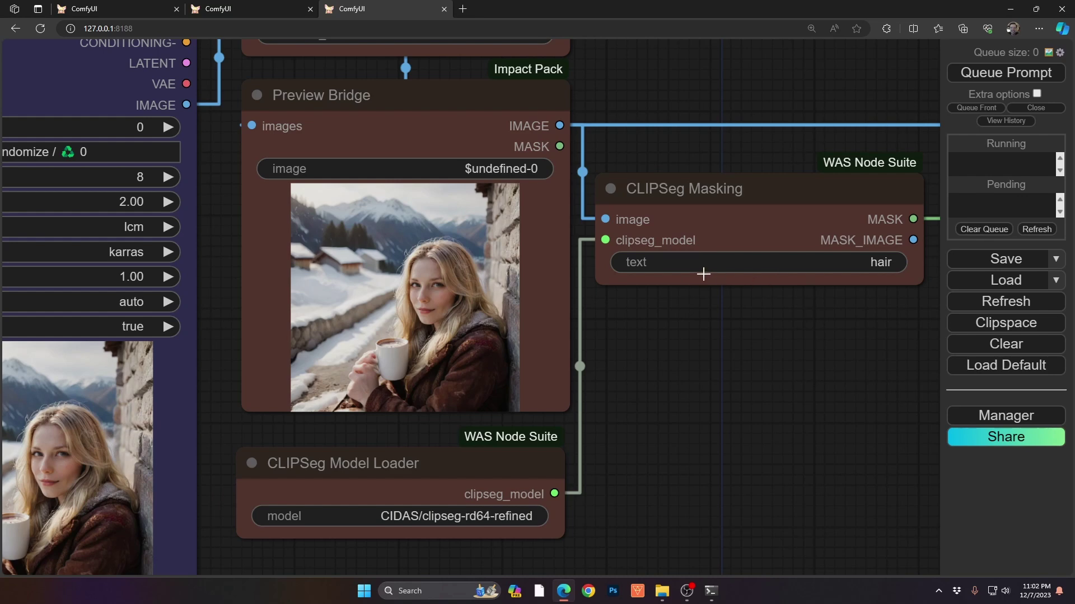
pyautogui.moveTo(864, 287); pyautogui.dragTo(808, 279)
pyautogui.scroll(-3, 723, 322)
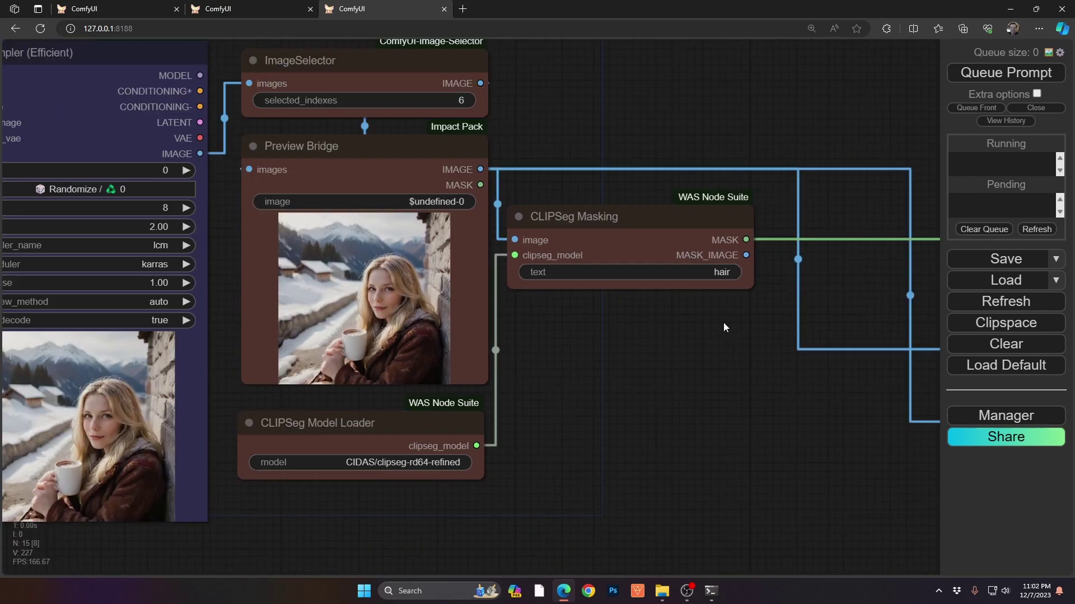
pyautogui.moveTo(848, 353); pyautogui.dragTo(232, 232)
pyautogui.moveTo(476, 312); pyautogui.dragTo(232, 242)
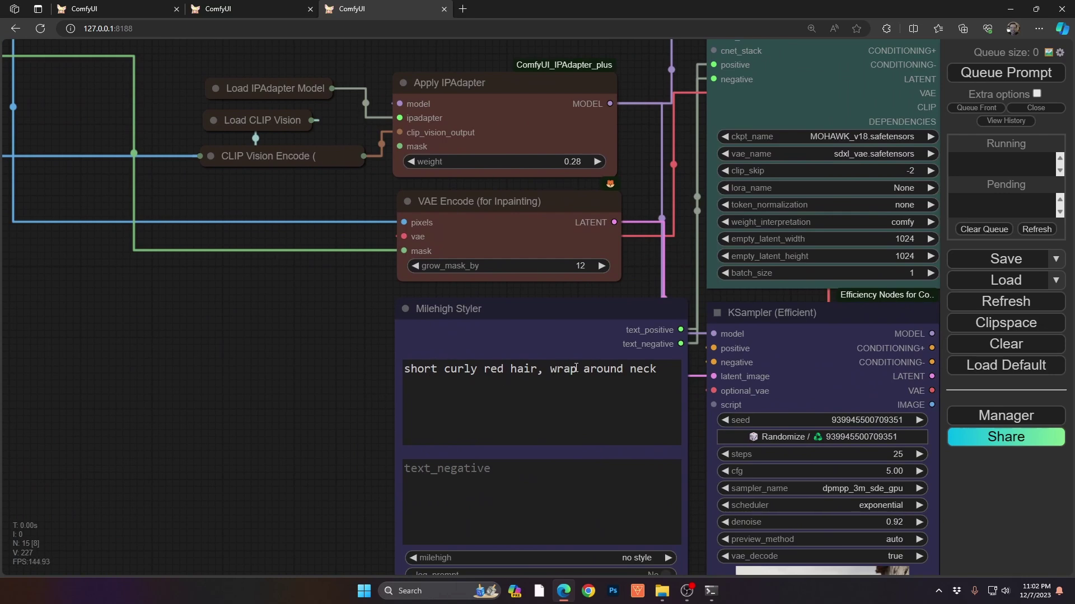
# Step: Inspect the curly red hair result in the KSampler preview, then pan toward the CLIPSeg masking nodes
pyautogui.scroll(-4, 672, 243)
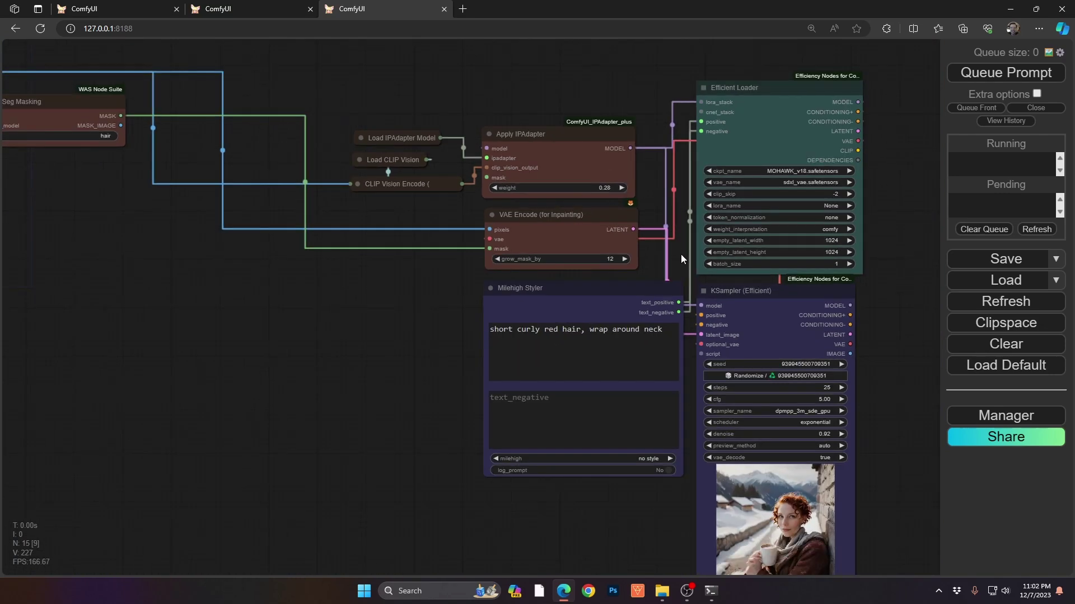
pyautogui.moveTo(880, 407); pyautogui.dragTo(834, 249)
pyautogui.scroll(15, 722, 358)
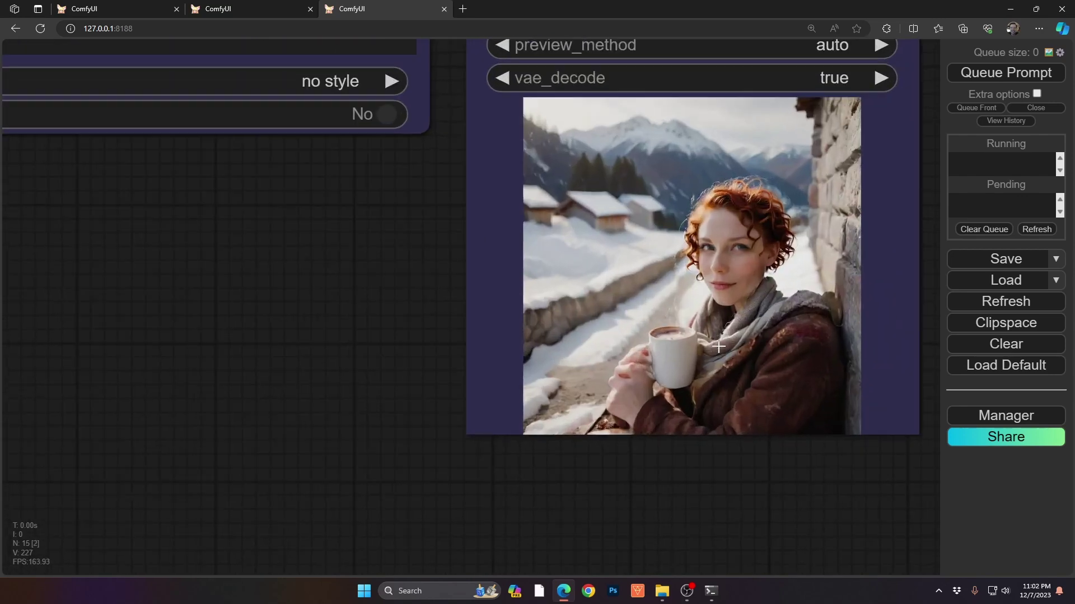
pyautogui.scroll(-9, 717, 338)
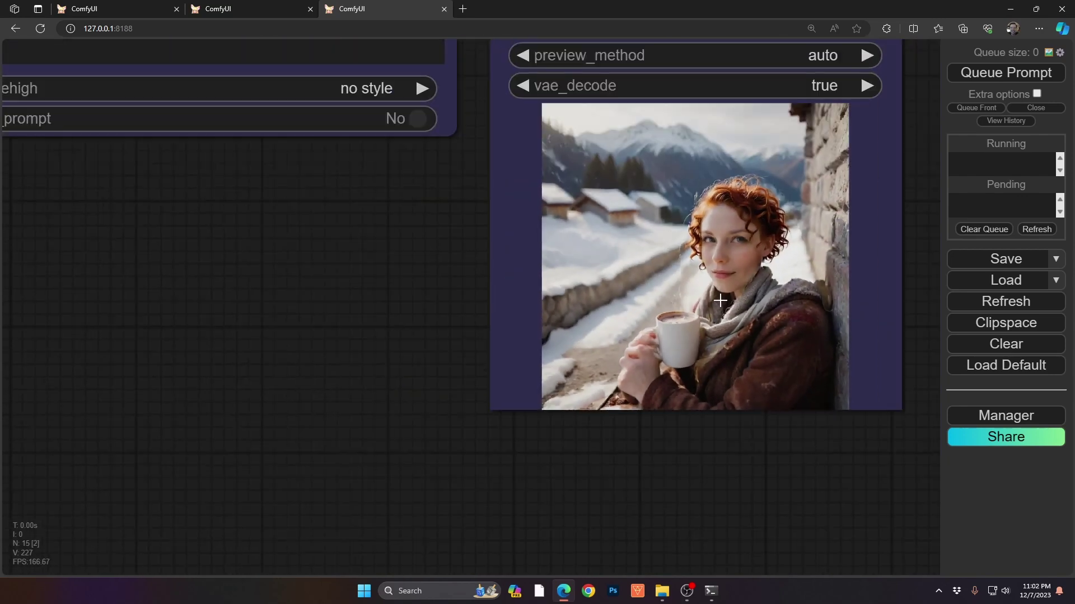
pyautogui.moveTo(885, 215); pyautogui.dragTo(875, 264)
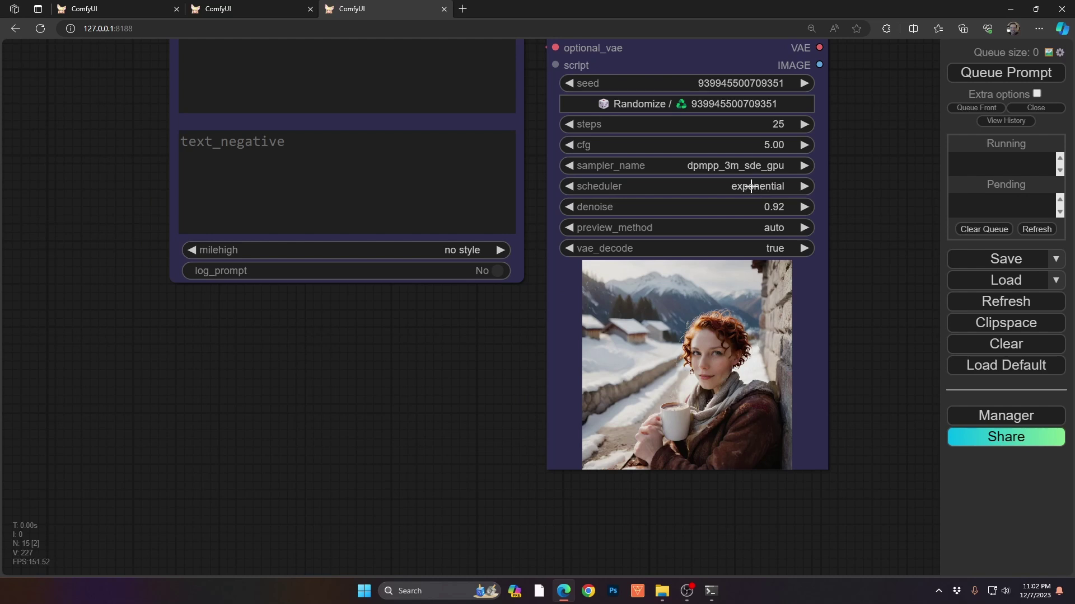
pyautogui.moveTo(377, 297); pyautogui.dragTo(520, 414)
pyautogui.scroll(-1, 505, 377)
# Step: Set the CLIPSeg Masking target word to 'cup'
pyautogui.scroll(-6, 504, 377)
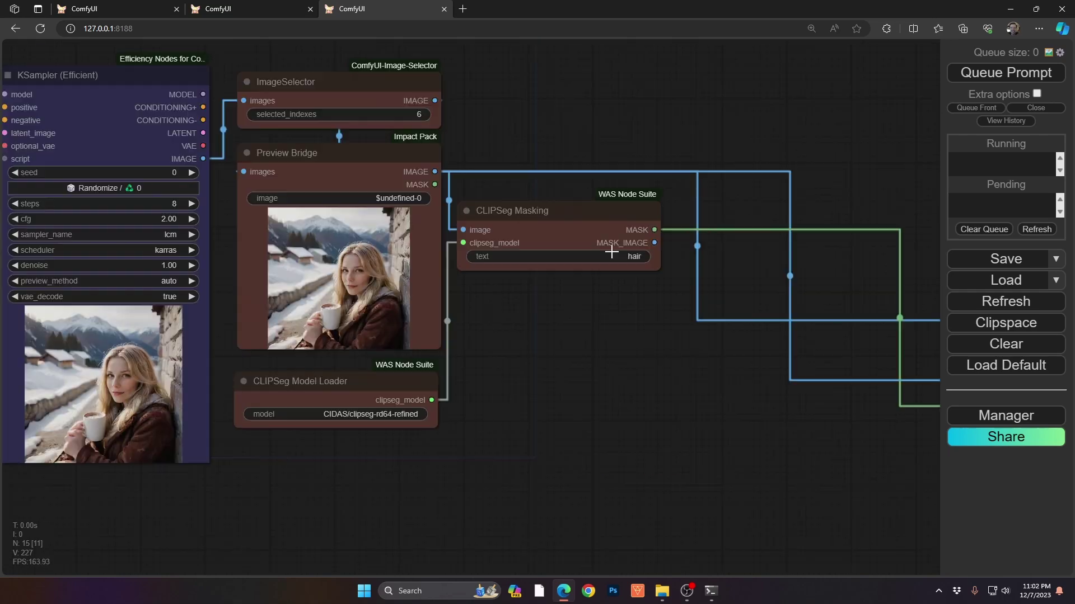
pyautogui.click(612, 256)
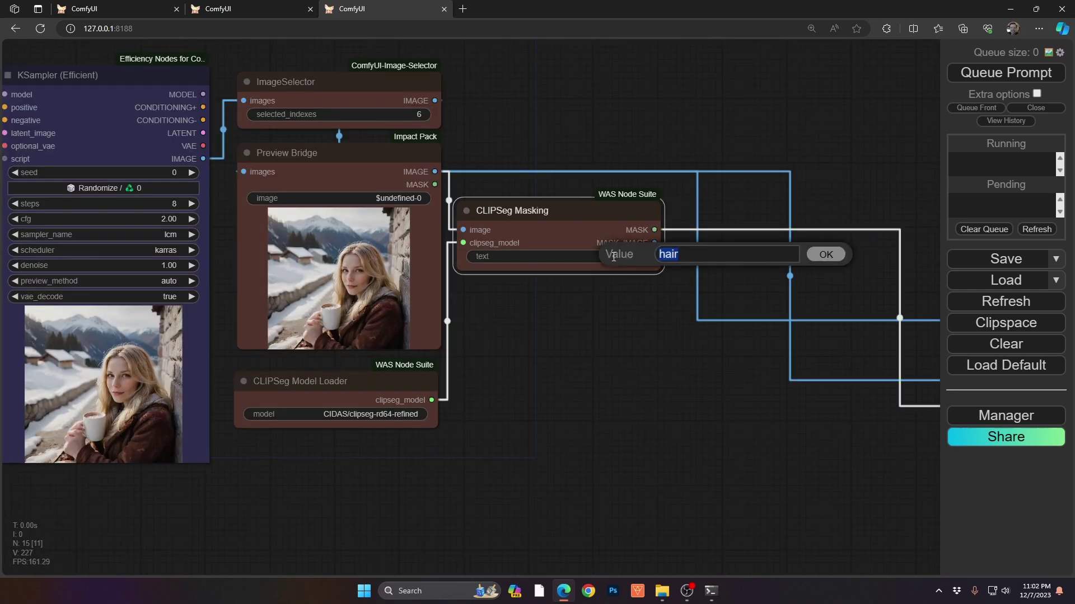
pyautogui.write('cup')
pyautogui.press('Return')
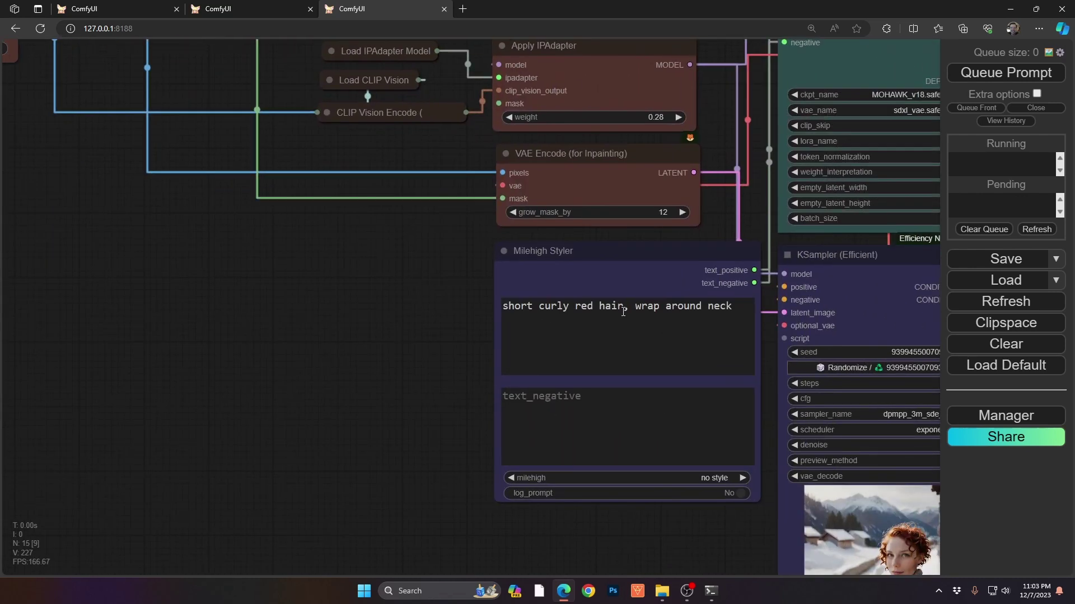
# Step: Replace the positive prompt with 'cuddly elephant toy' and queue the render
pyautogui.tripleClick(623, 312)
pyautogui.write('cudd')
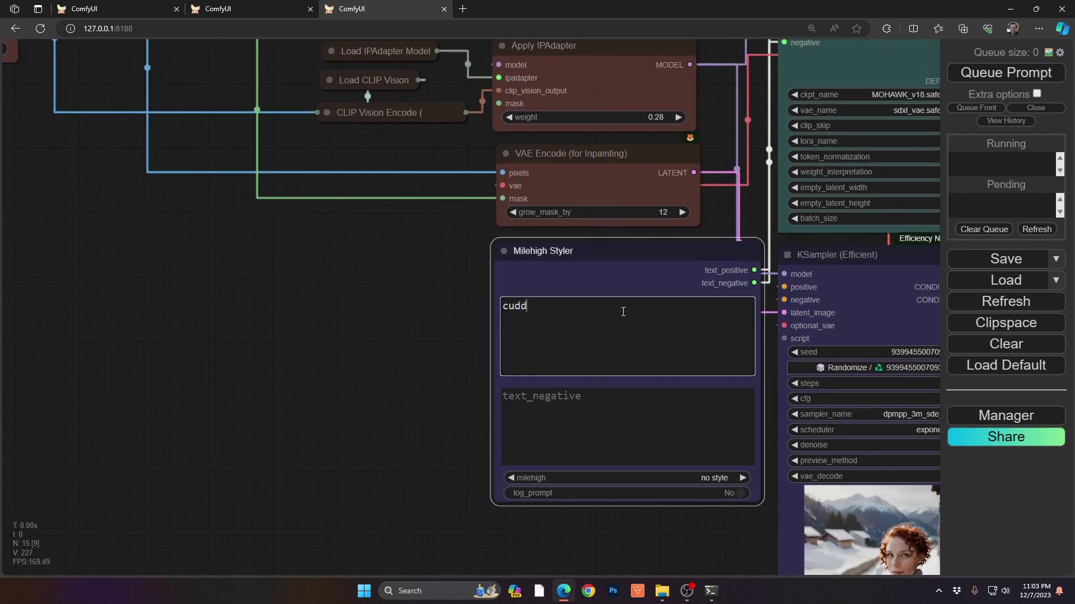
pyautogui.write('ly elephant toy')
pyautogui.hotkey('ctrl', 'Return')
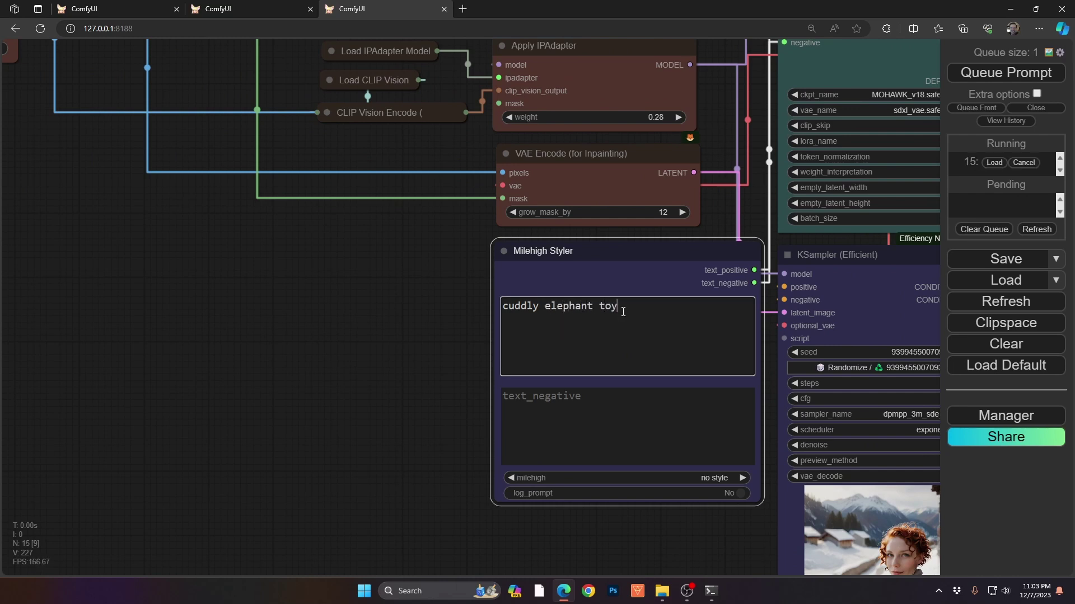
pyautogui.moveTo(431, 358); pyautogui.dragTo(184, 275)
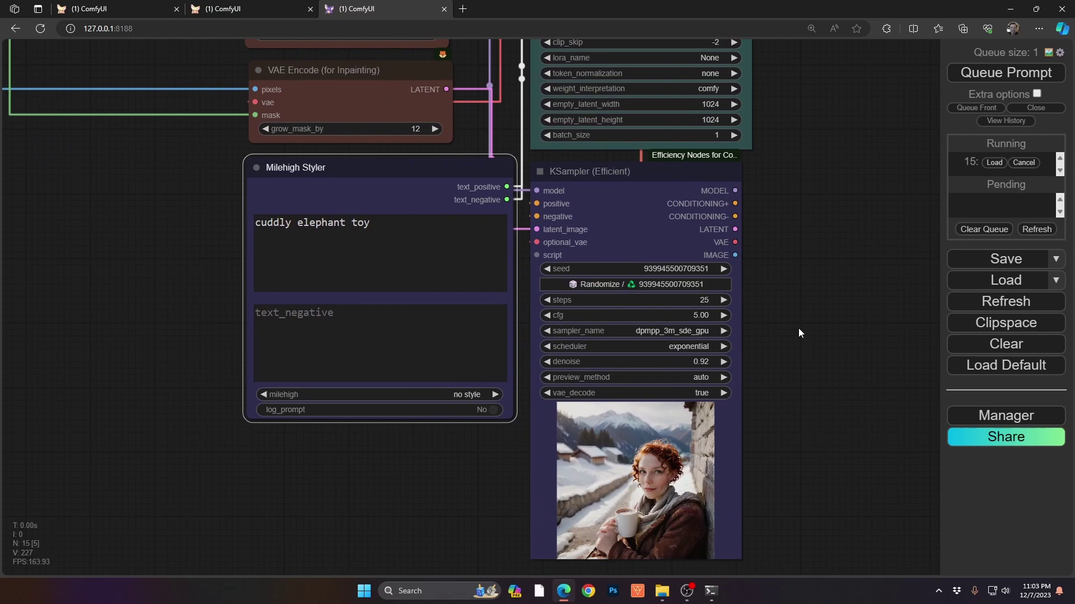
pyautogui.scroll(7, 798, 328)
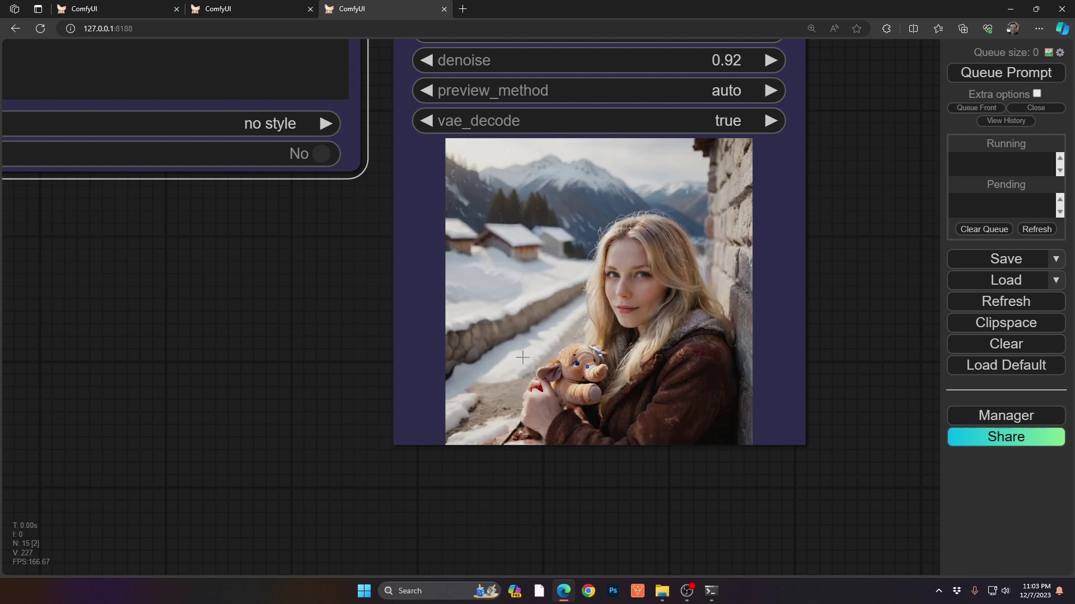
# Step: Change the CLIPSeg Masking target word to 'mountain'
pyautogui.scroll(-5, 522, 357)
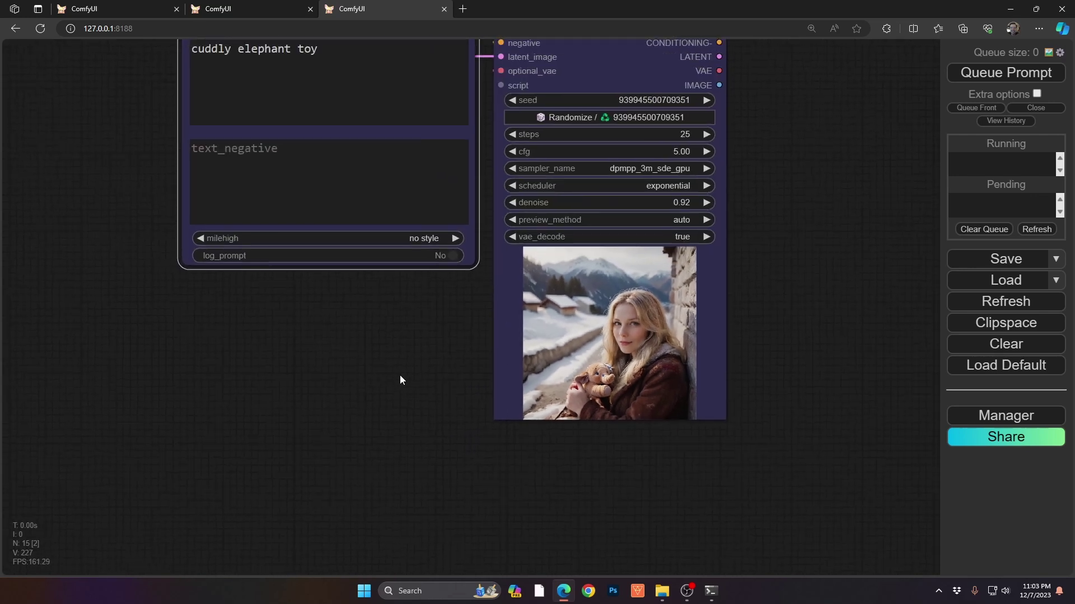
pyautogui.scroll(-3, 400, 376)
pyautogui.moveTo(401, 376); pyautogui.dragTo(652, 420)
pyautogui.moveTo(408, 377); pyautogui.dragTo(717, 438)
pyautogui.moveTo(352, 321); pyautogui.dragTo(543, 449)
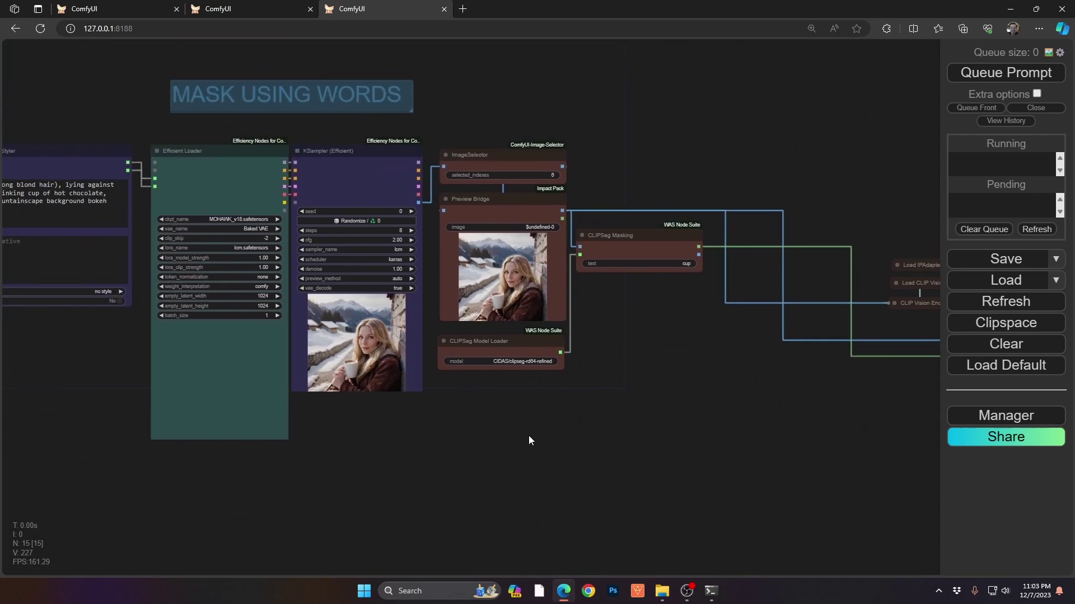
pyautogui.click(609, 265)
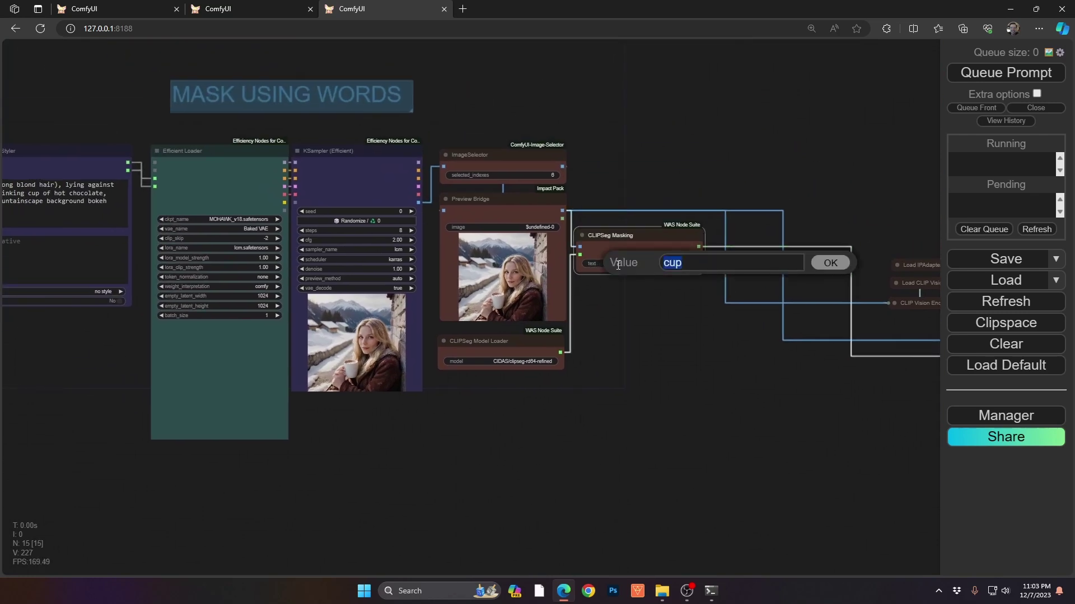
pyautogui.write('mountain')
pyautogui.press('Return')
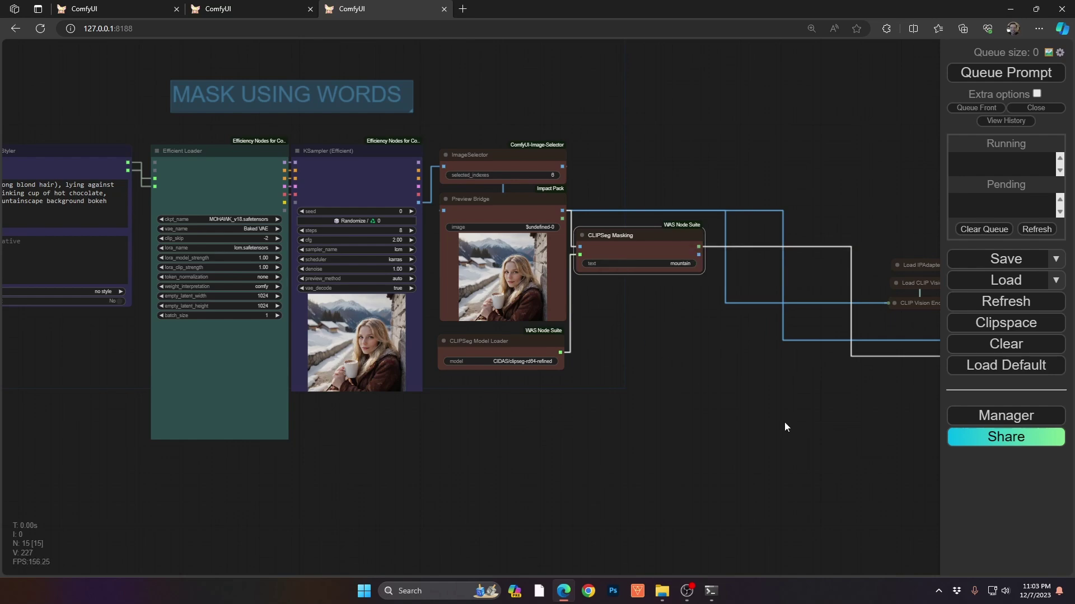
# Step: Rewrite the positive prompt as 'bokeh blurry erupting volcano' and queue the render
pyautogui.moveTo(784, 423); pyautogui.dragTo(196, 313)
pyautogui.click(510, 311)
pyautogui.hotkey('ctrl', 'a')
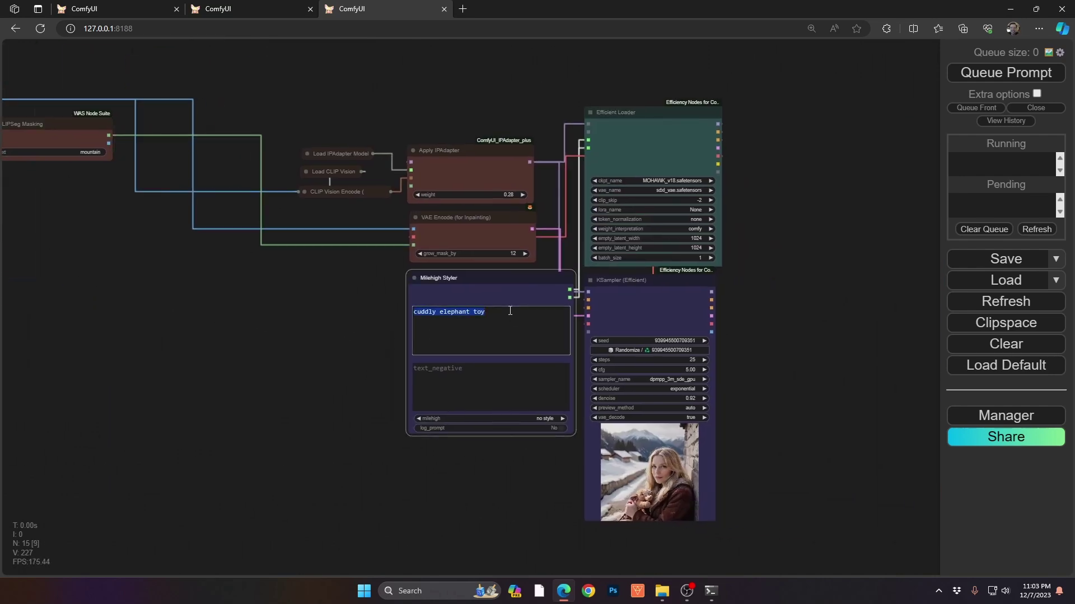
pyautogui.write('erupting volcano')
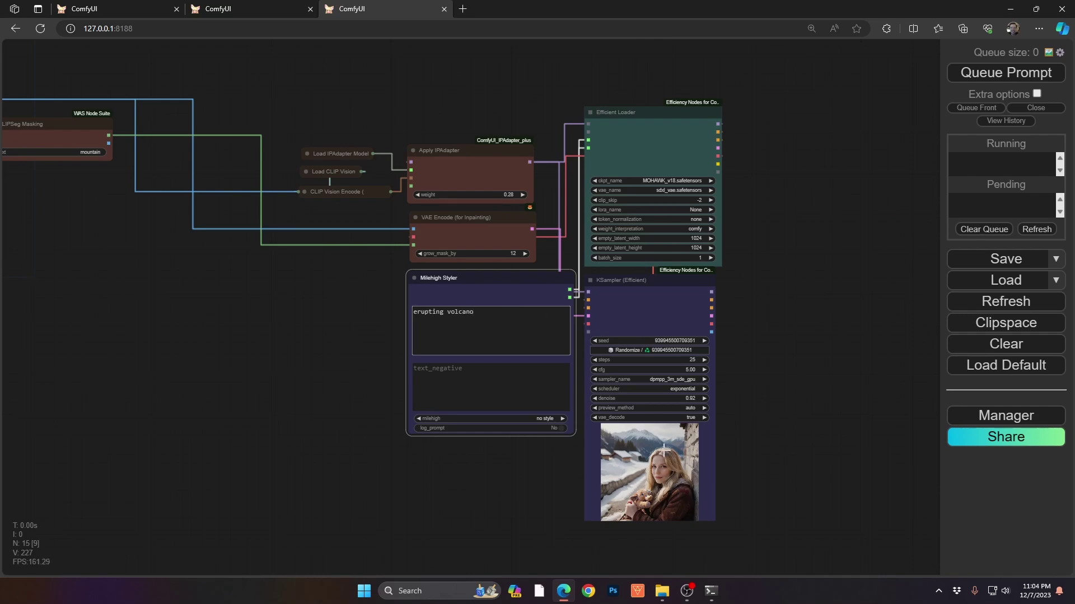
pyautogui.scroll(12, 657, 450)
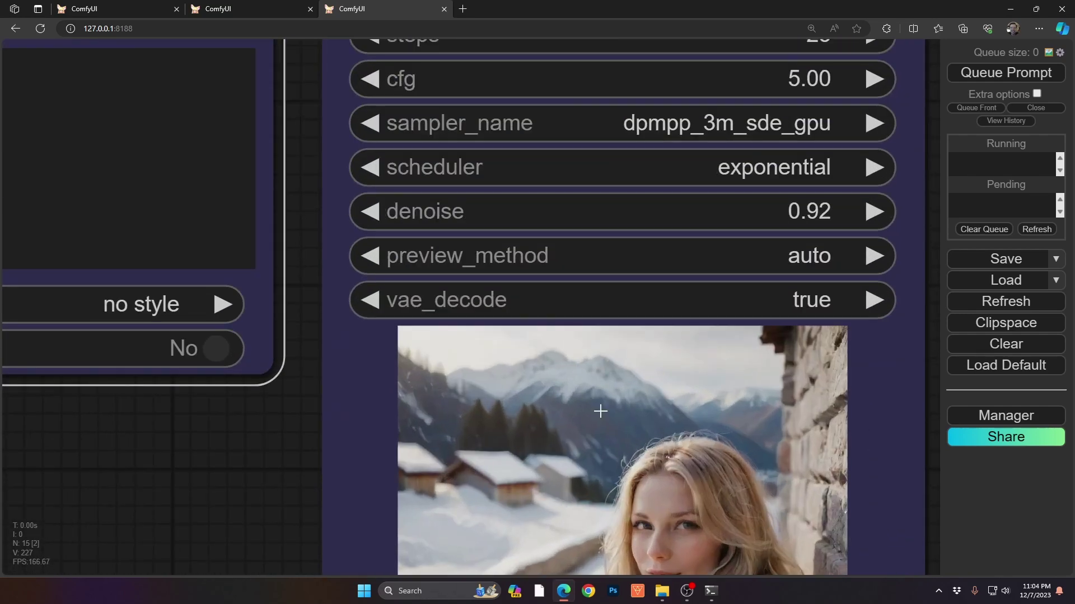
pyautogui.scroll(-10, 594, 406)
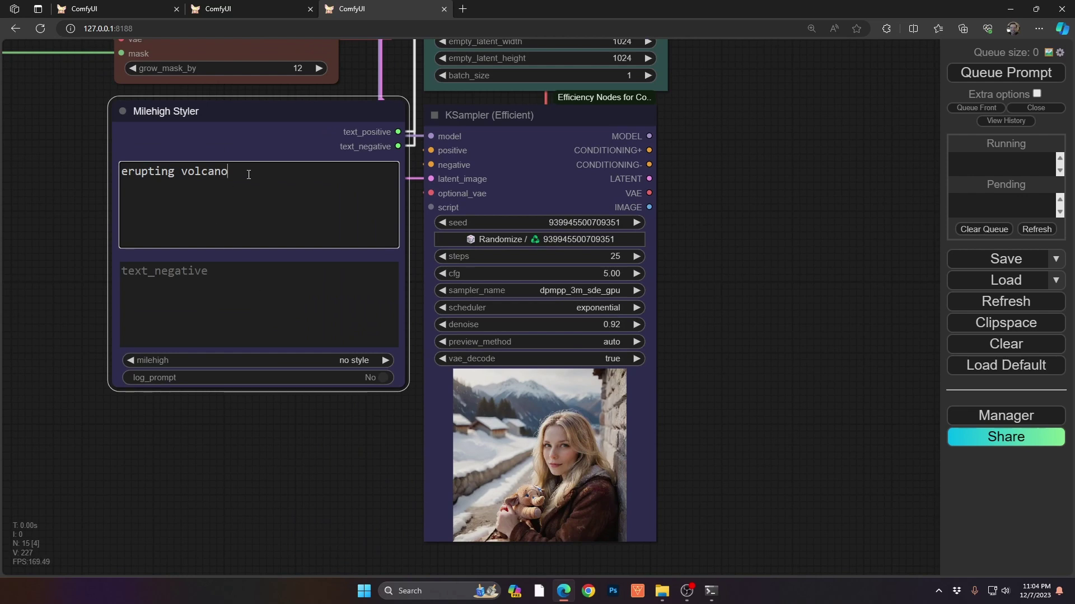
pyautogui.write('blurry ')
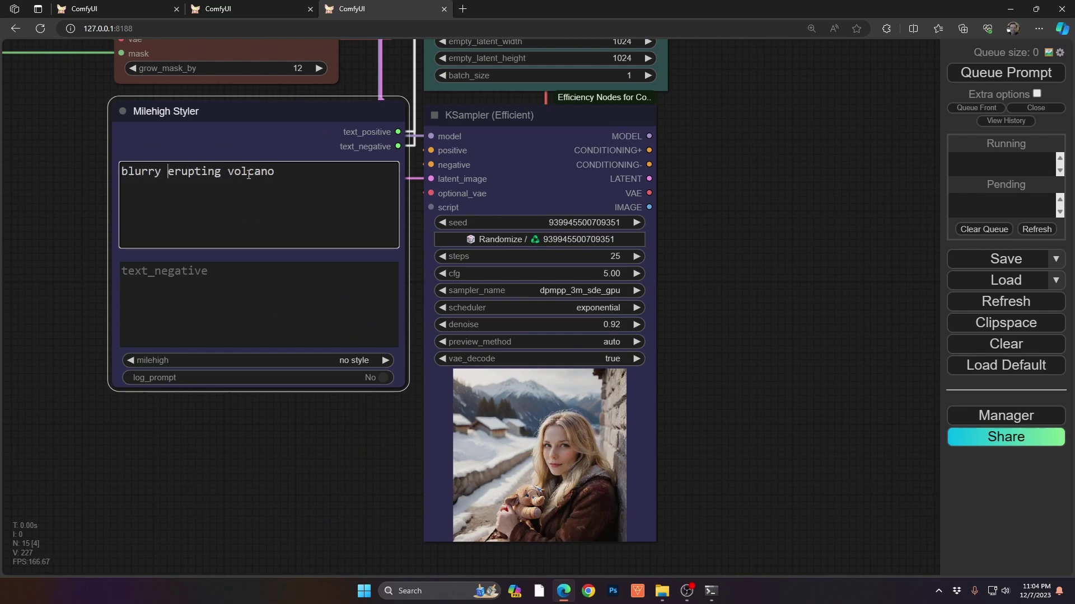
pyautogui.write('bo')
pyautogui.press('BackSpace')
pyautogui.press('BackSpace')
pyautogui.write('bokeh')
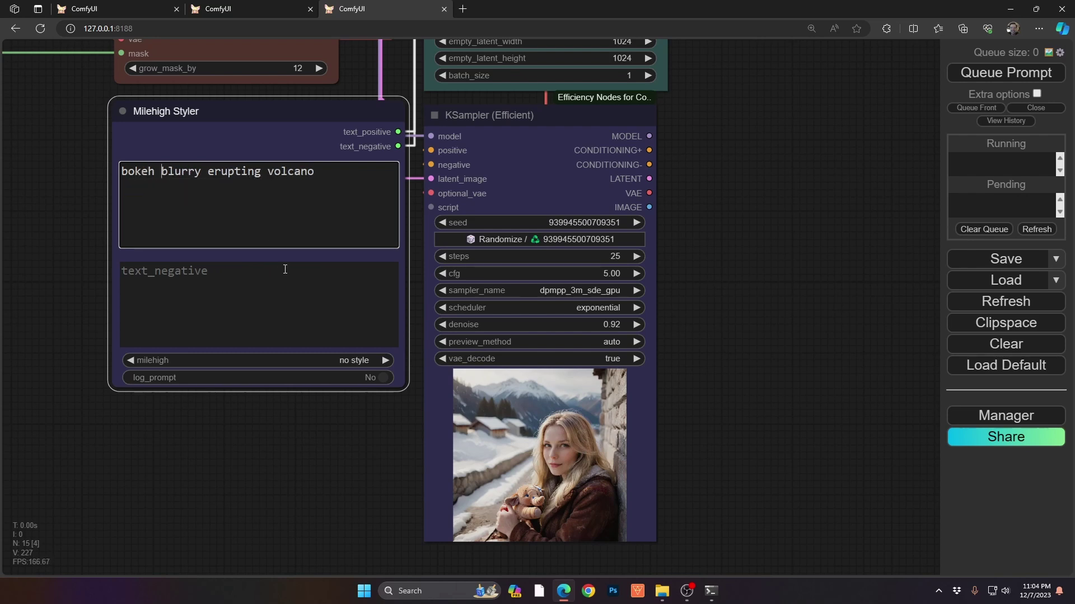
pyautogui.hotkey('ctrl', 'Return')
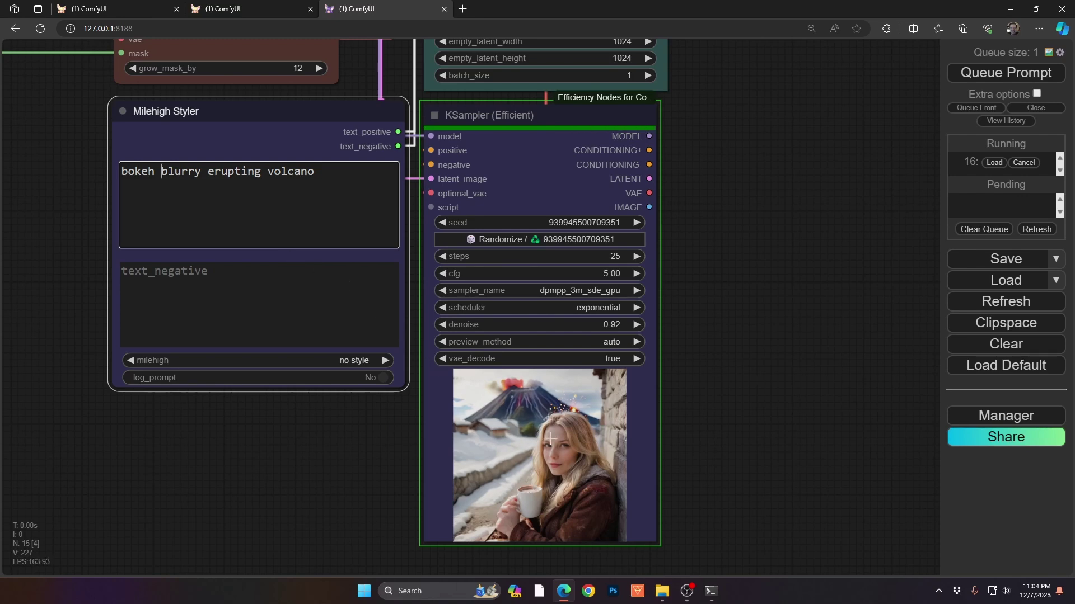
# Step: Zoom into the finished volcano preview, then pan back out to the MASK USING WORDS group
pyautogui.scroll(10, 551, 439)
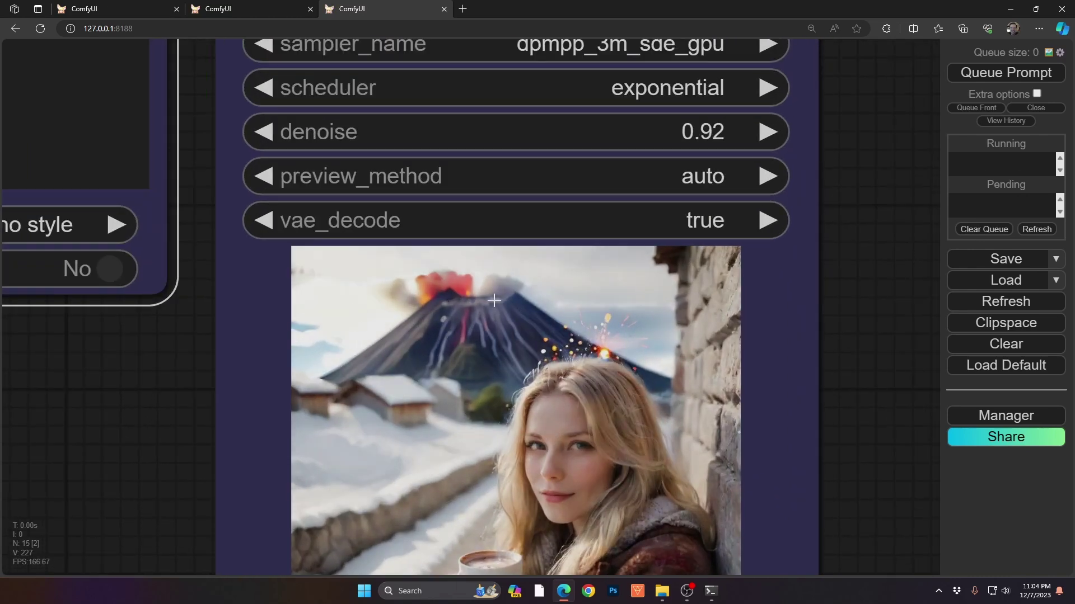
pyautogui.scroll(-8, 494, 301)
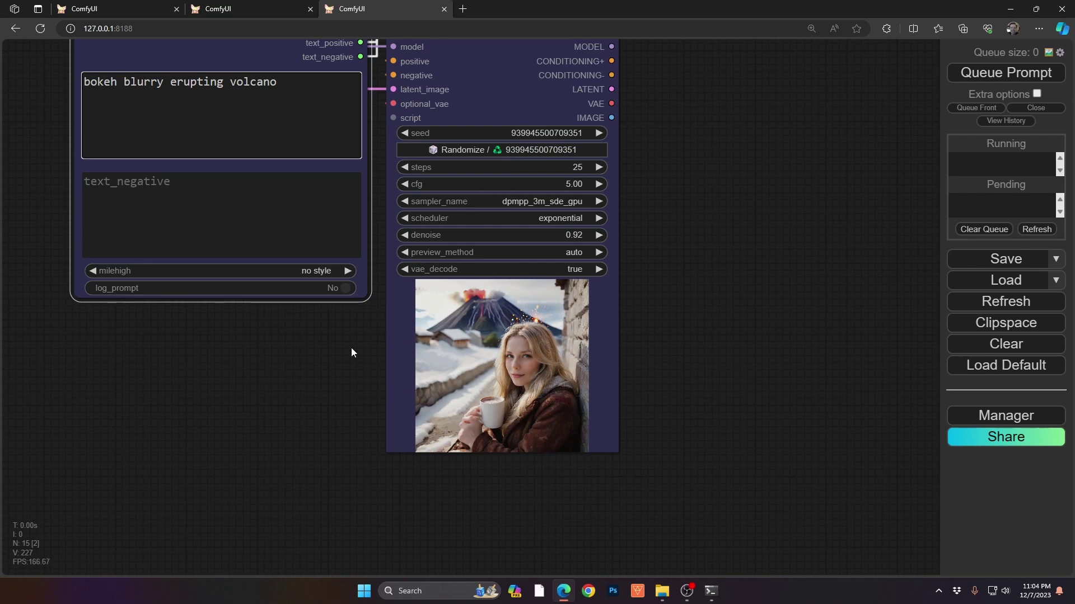
pyautogui.moveTo(345, 350); pyautogui.dragTo(580, 462)
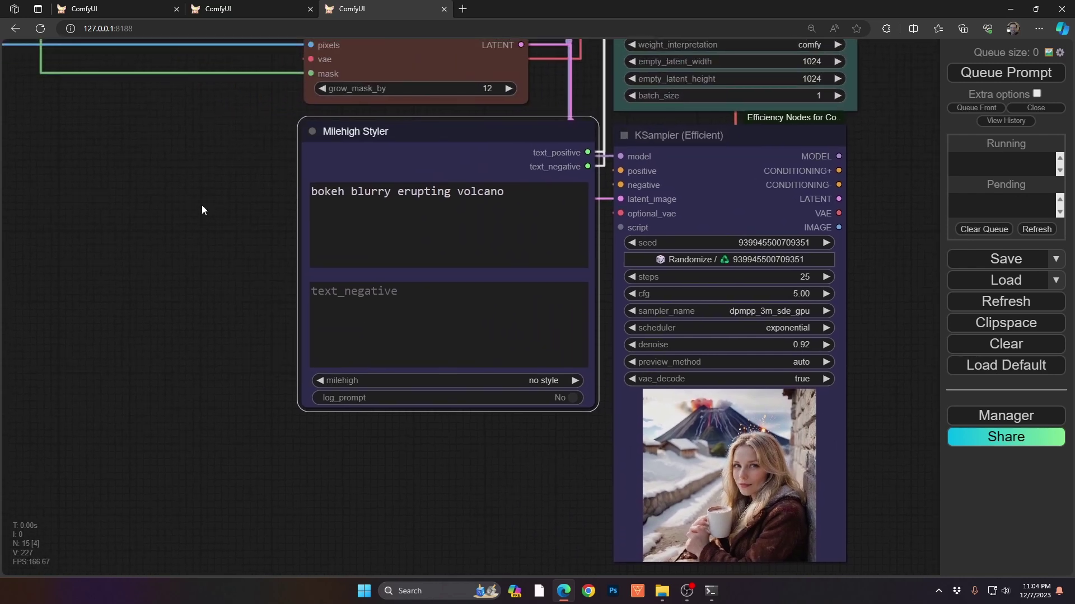
pyautogui.scroll(-3, 168, 201)
pyautogui.moveTo(136, 193); pyautogui.dragTo(527, 348)
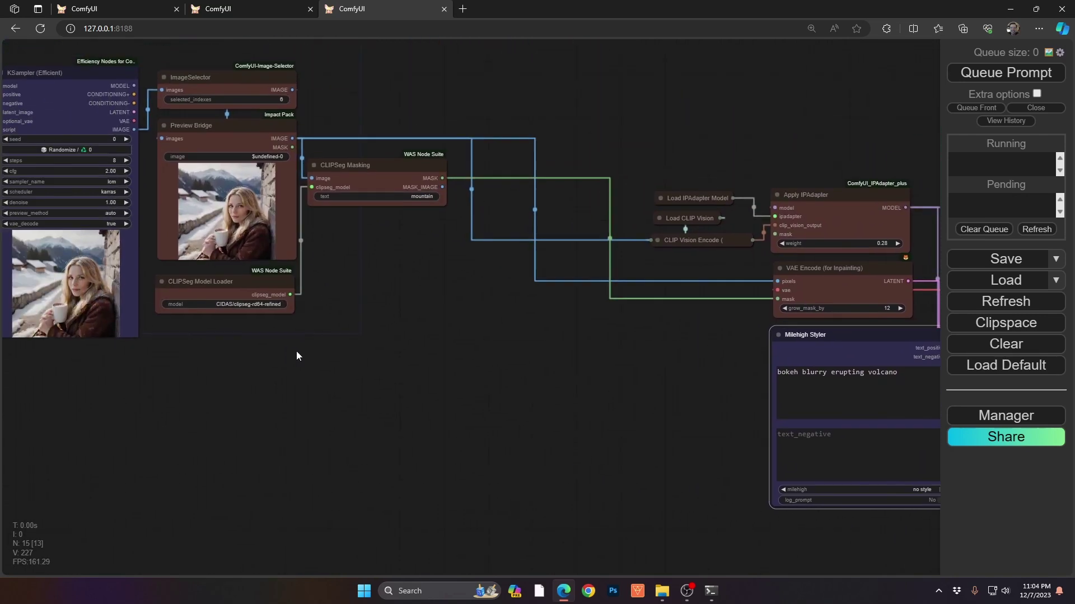
pyautogui.moveTo(297, 351); pyautogui.dragTo(693, 424)
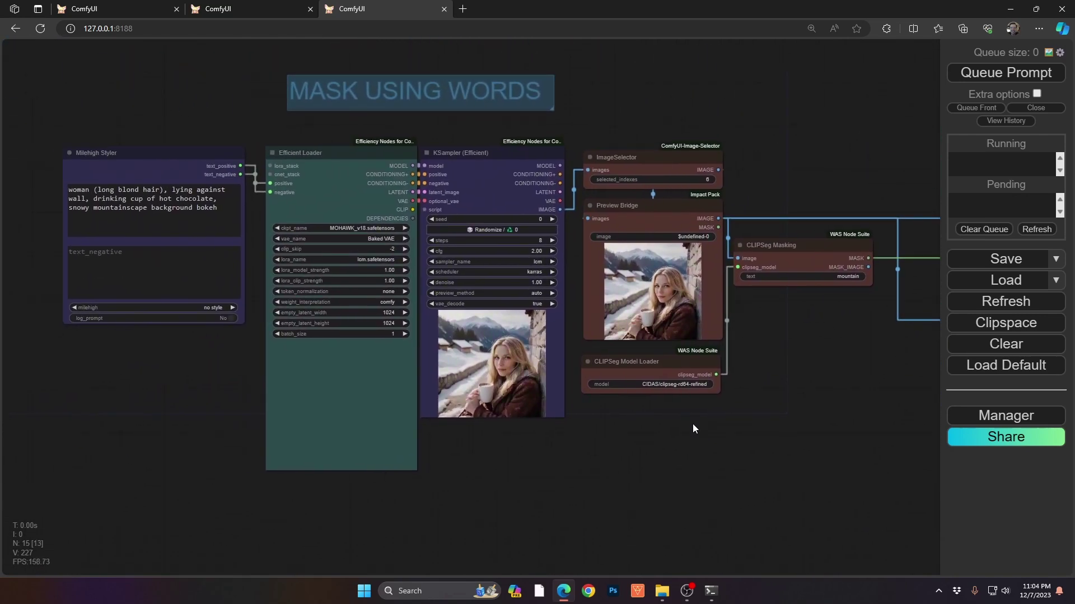